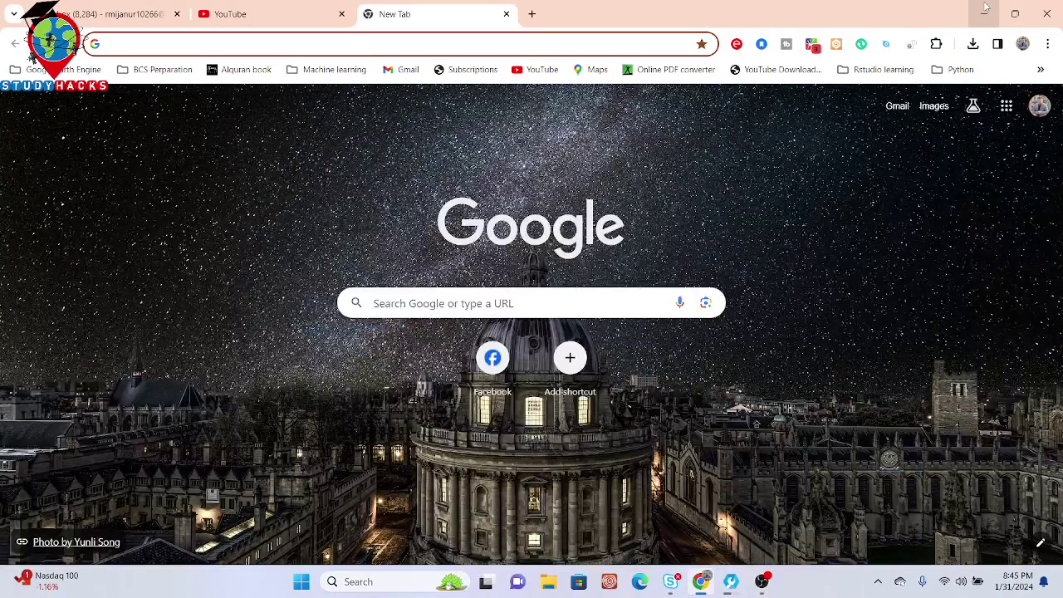
# Step: Load the Institute of GIS & RS Google Site from the 'site' autocomplete and scroll its home page
pyautogui.write('site')
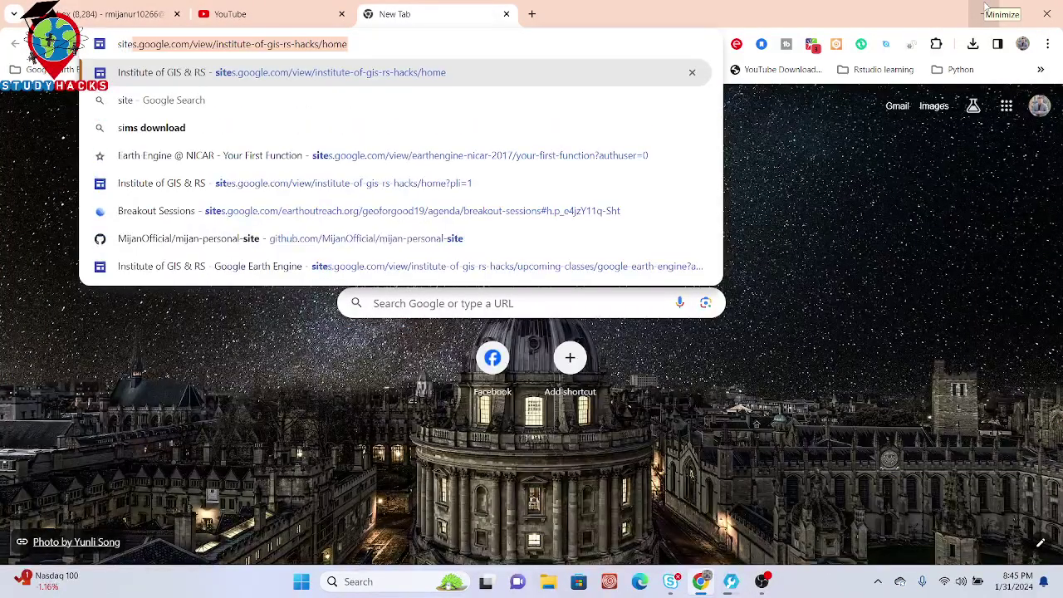
pyautogui.press('Return')
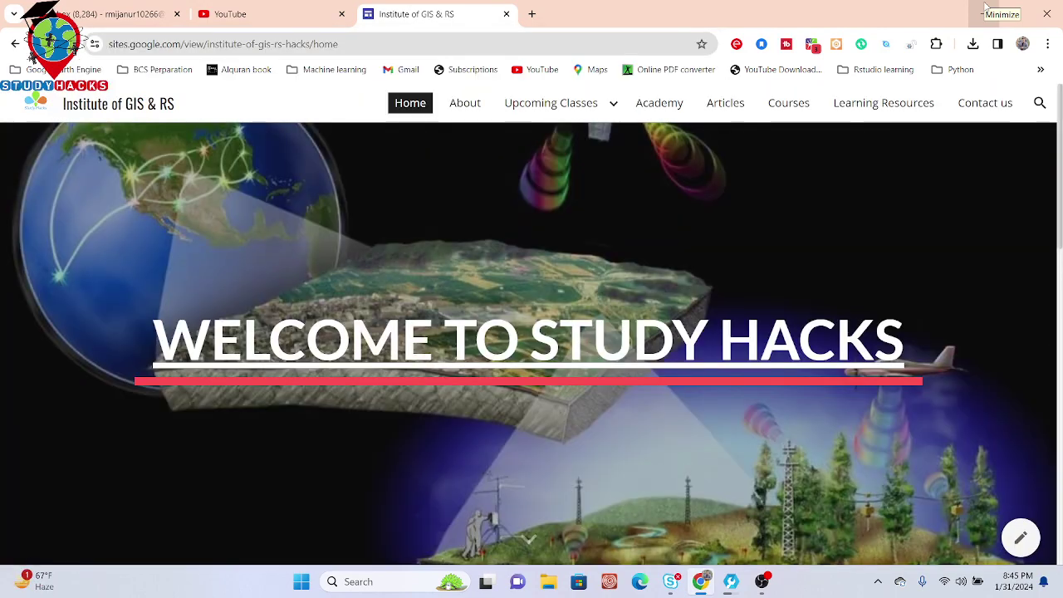
pyautogui.moveTo(1061, 125); pyautogui.dragTo(1060, 264)
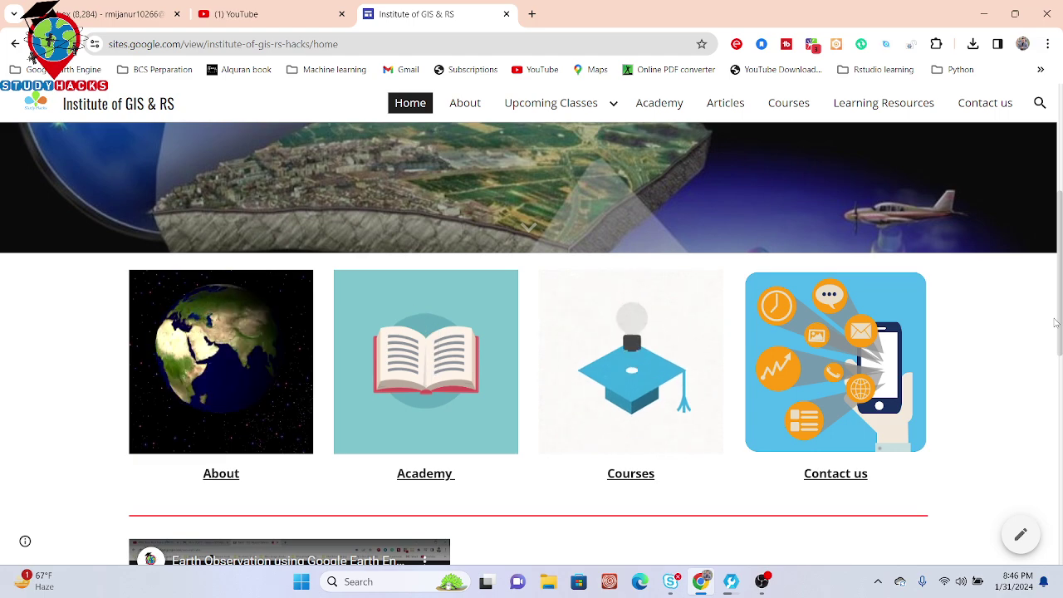
pyautogui.moveTo(1055, 323); pyautogui.dragTo(1059, 133)
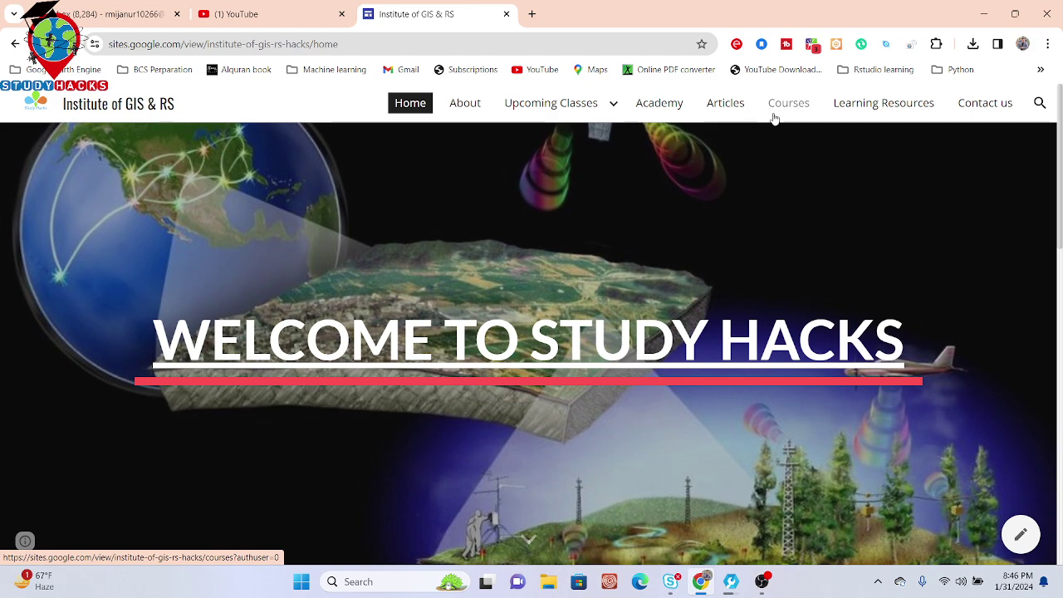
# Step: Search 'geoserver download' in a new tab and open the geoserver.org Downloads page
pyautogui.click(532, 14)
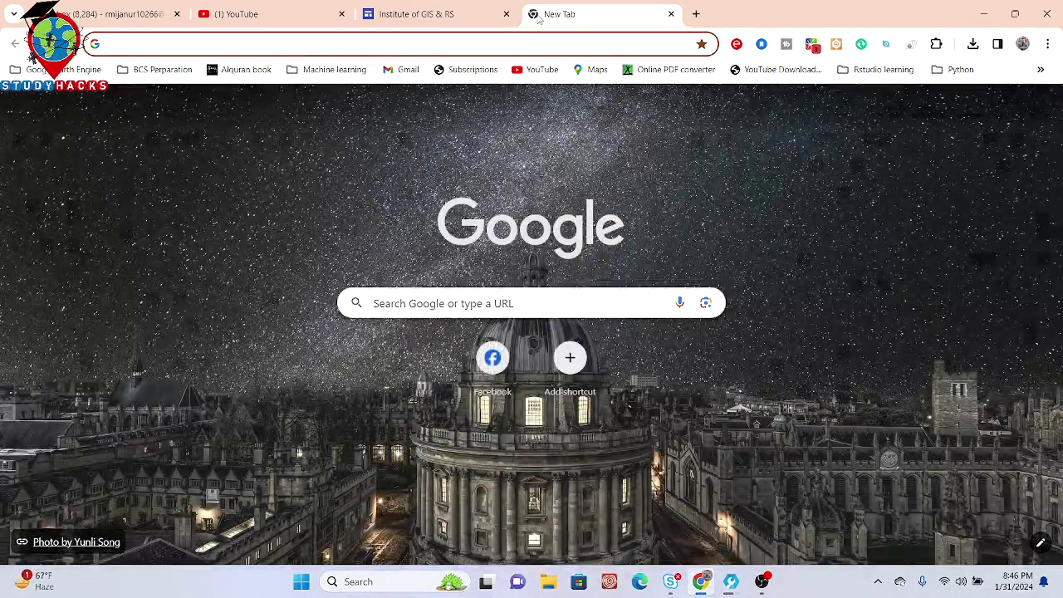
pyautogui.write('geoserver download')
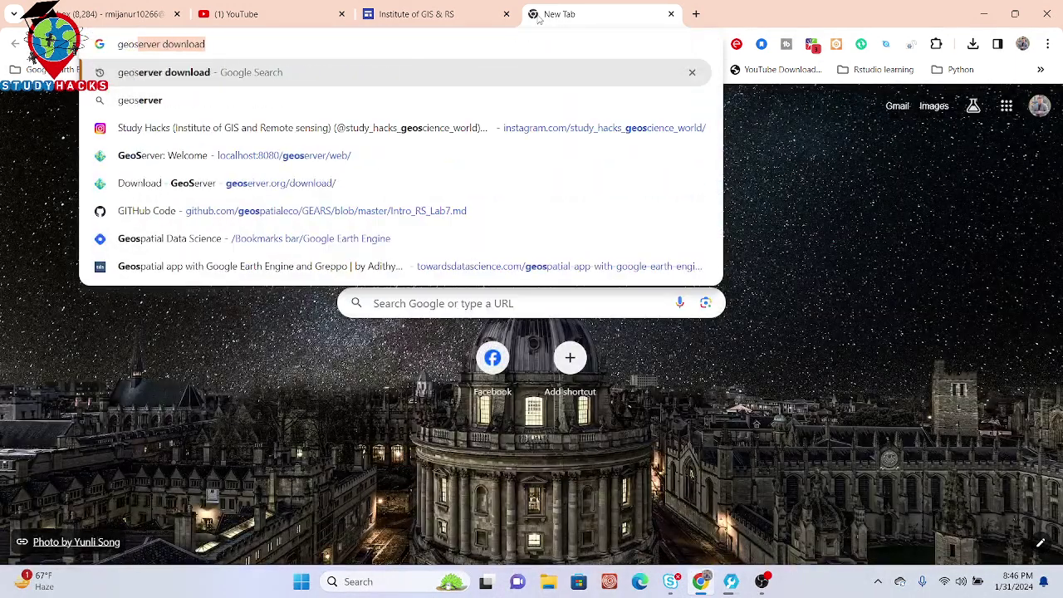
pyautogui.press('Return')
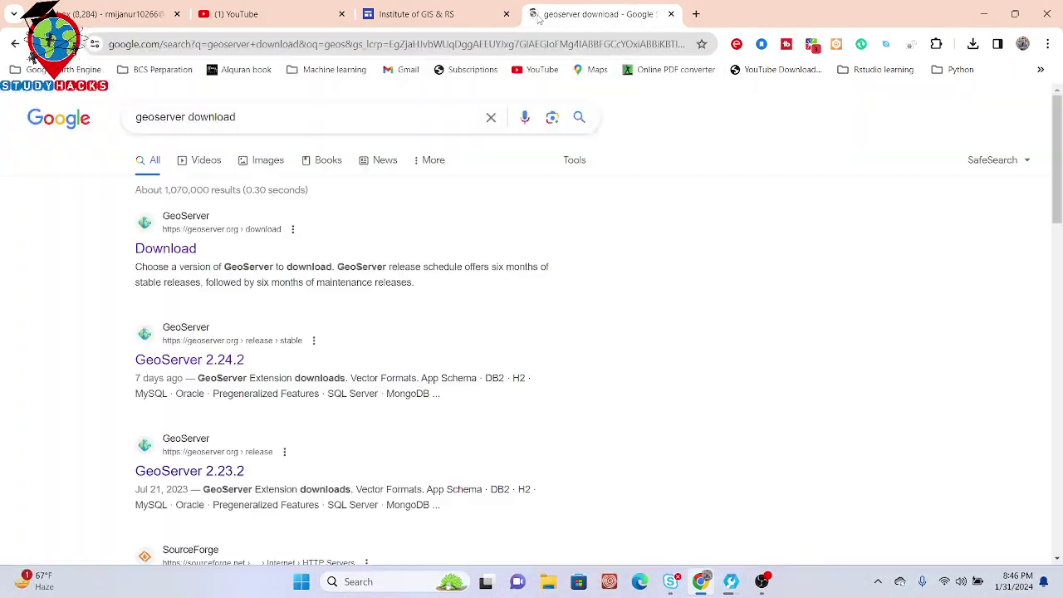
pyautogui.click(174, 253)
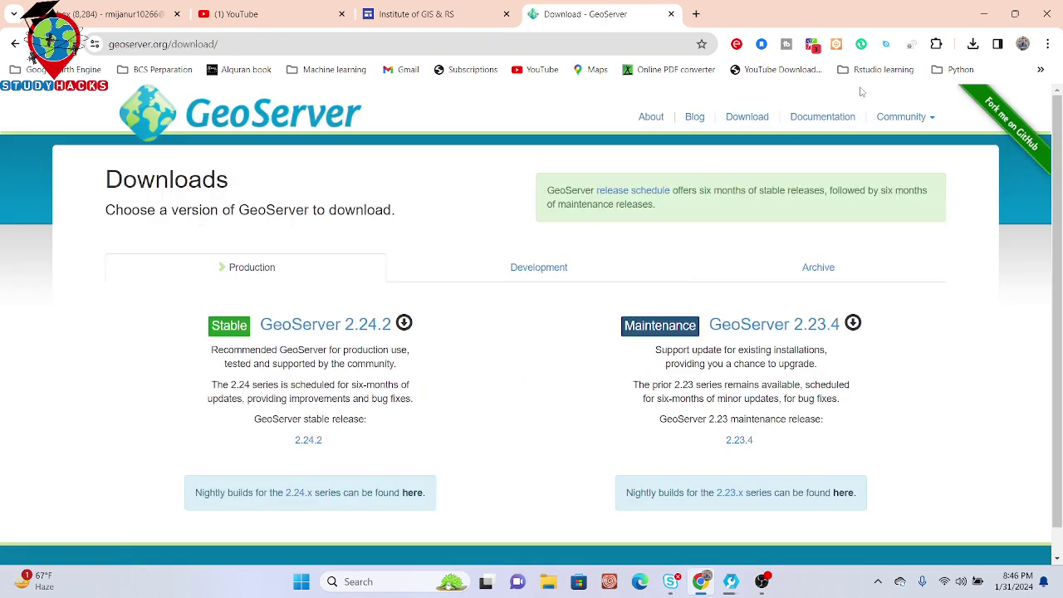
# Step: Go from Documentation through the User Manual to its Installation page, scrolled to the header
pyautogui.click(819, 119)
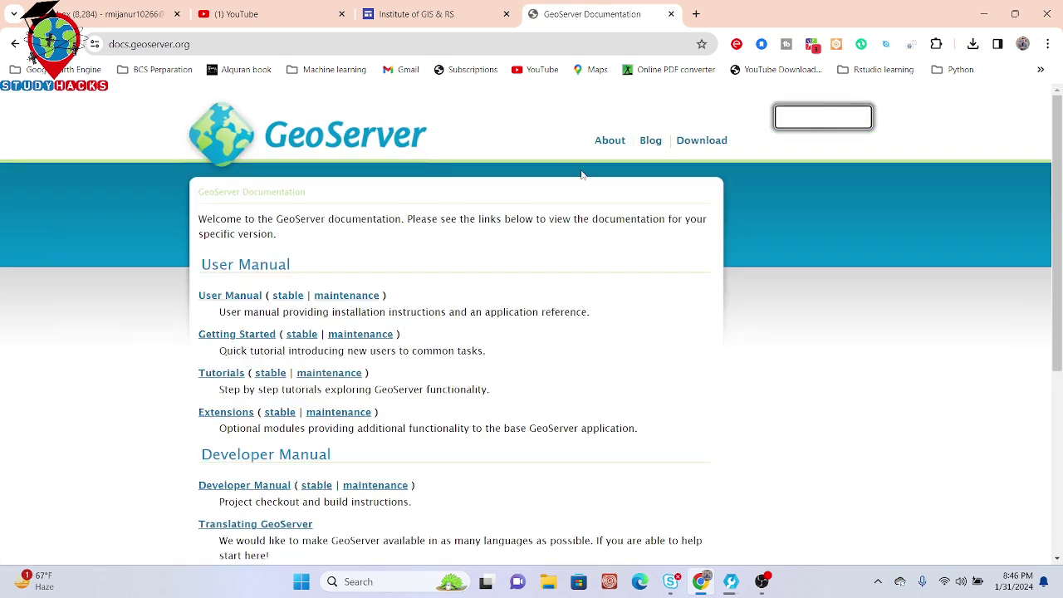
pyautogui.click(239, 301)
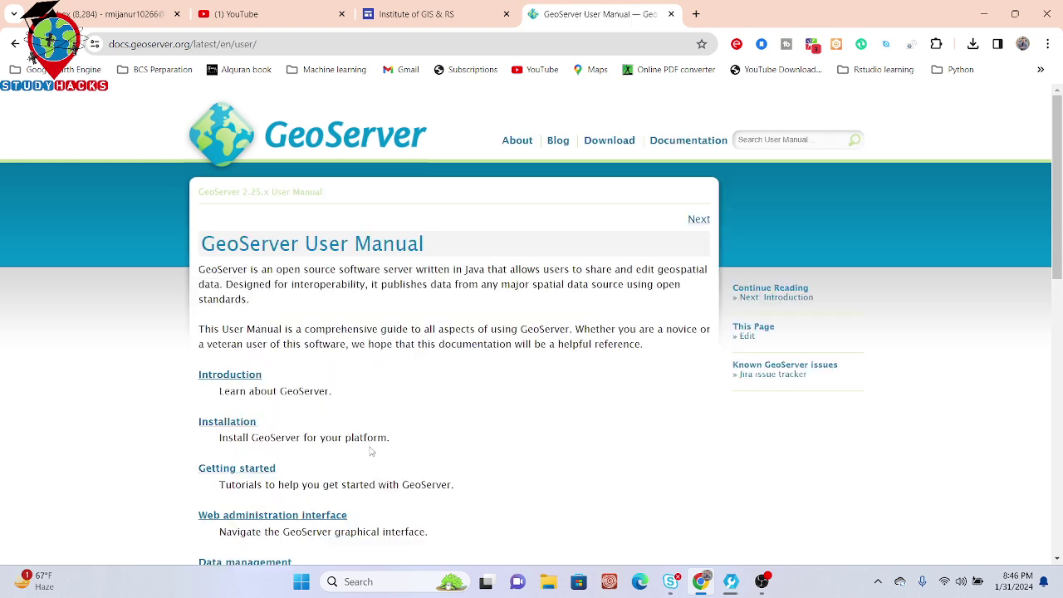
pyautogui.click(209, 423)
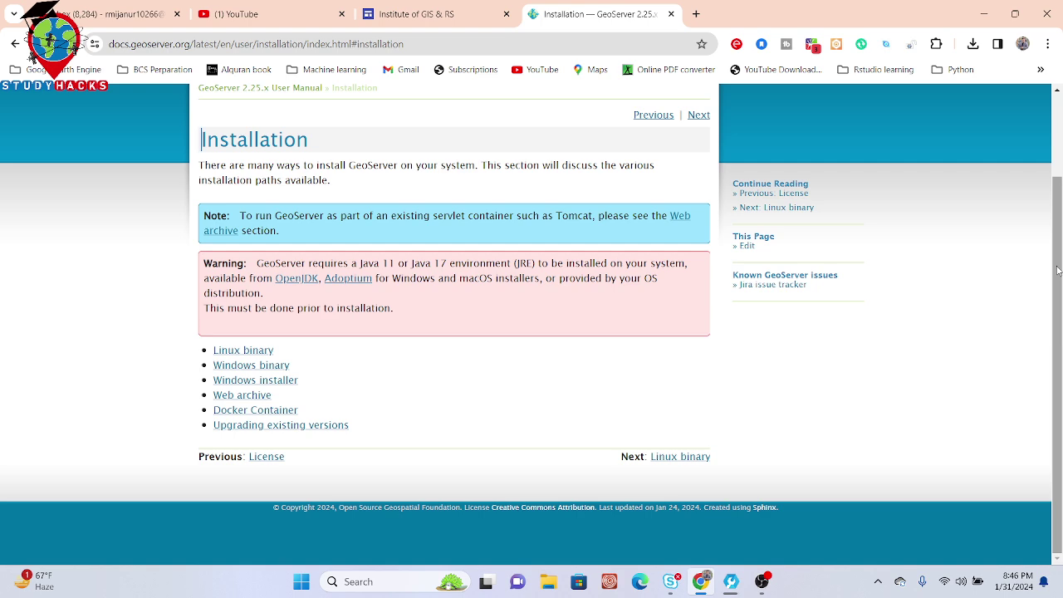
pyautogui.moveTo(1058, 269); pyautogui.dragTo(1059, 214)
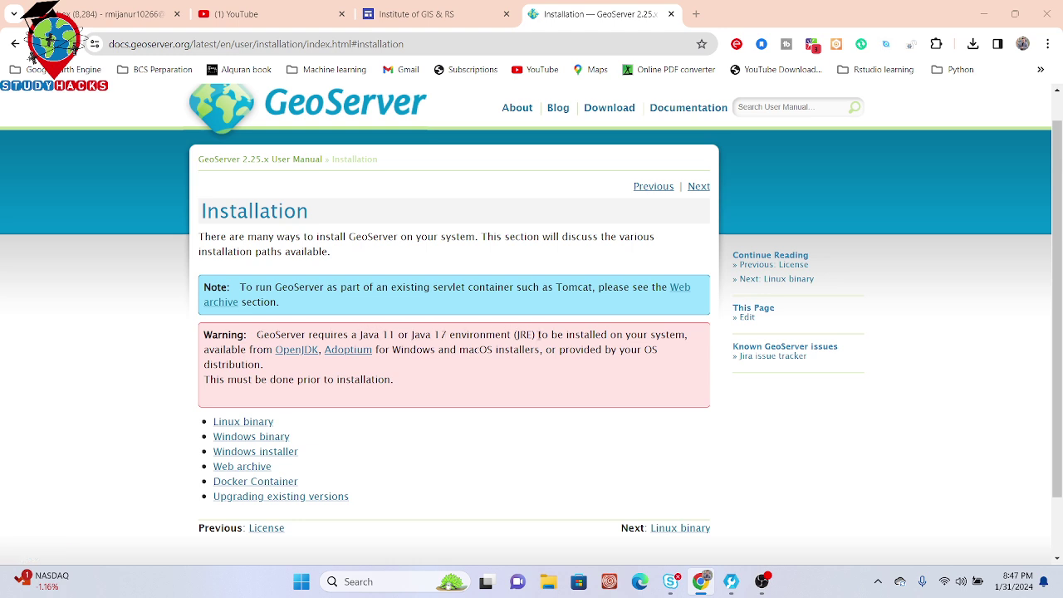
# Step: Open the Adoptium site in a new tab and view it
pyautogui.rightClick(350, 354)
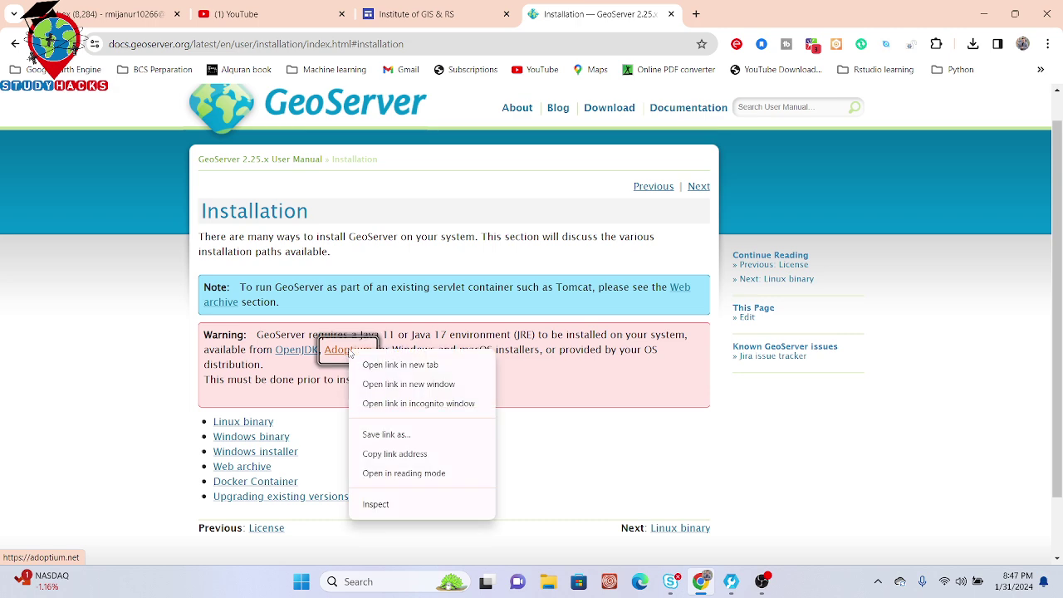
pyautogui.click(386, 366)
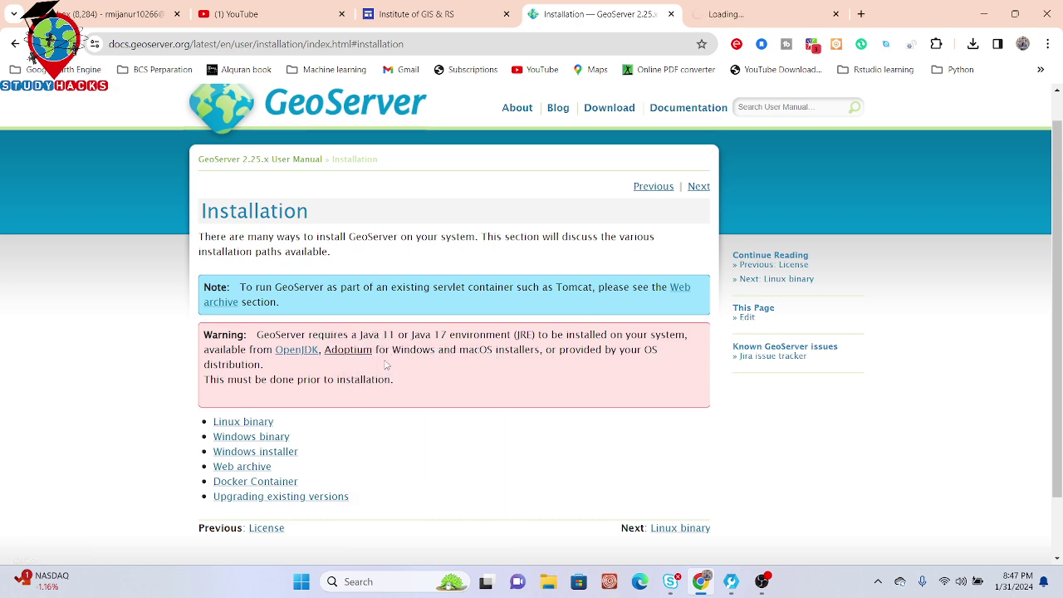
pyautogui.click(735, 10)
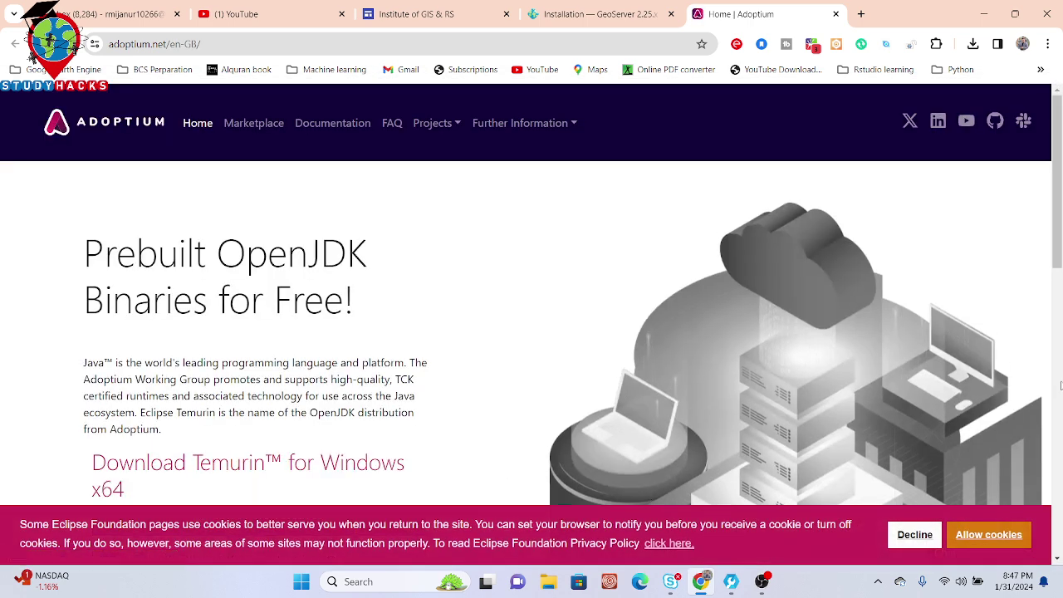
pyautogui.moveTo(1060, 232); pyautogui.dragTo(1058, 270)
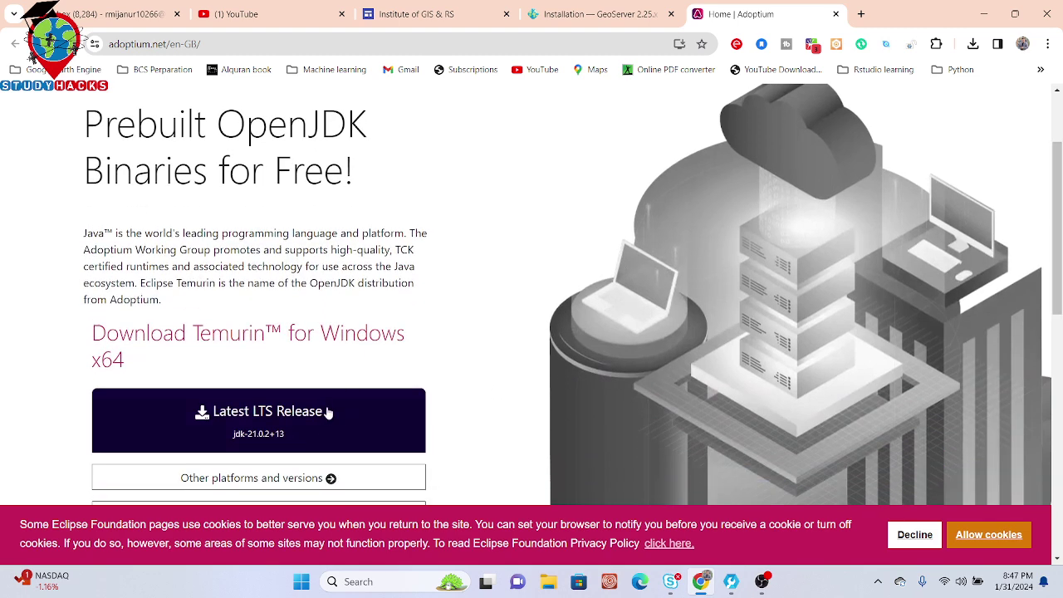
# Step: Show the downloaded OpenJDK .msi installer in its folder, then return to the GeoServer Installation tab
pyautogui.click(973, 43)
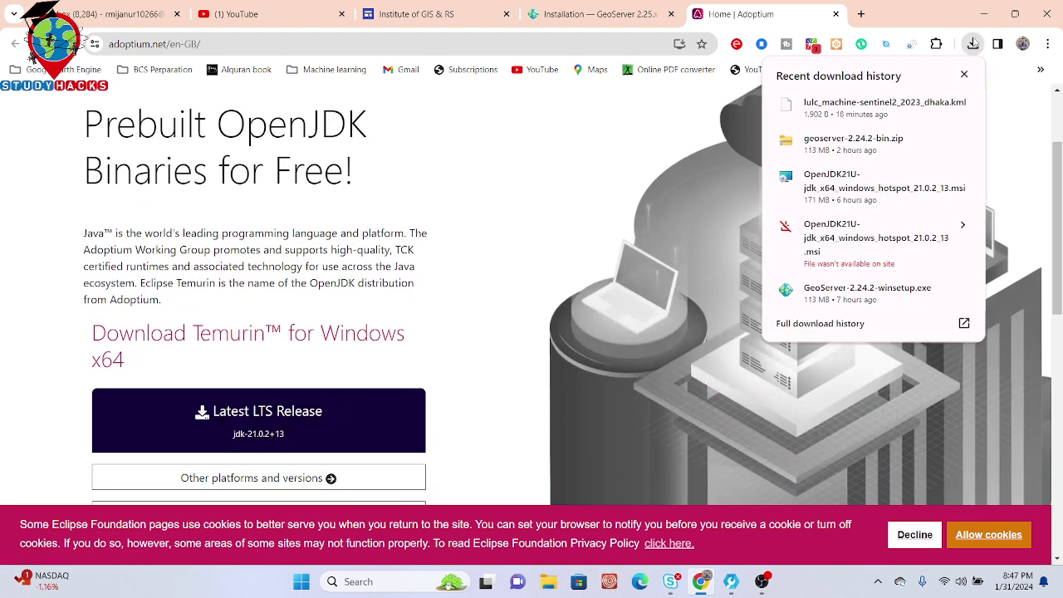
pyautogui.moveTo(835, 181)
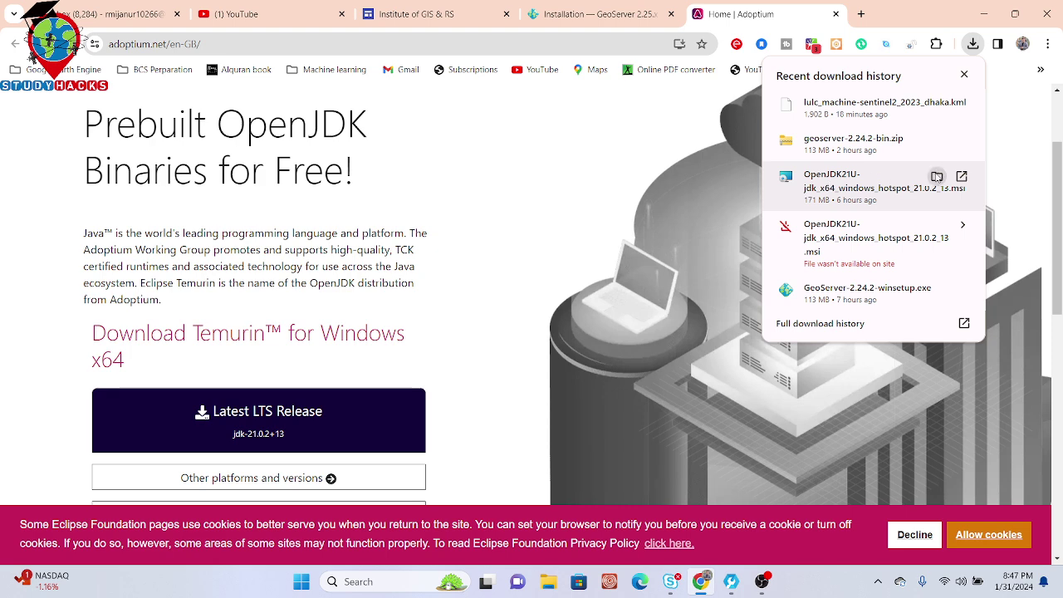
pyautogui.click(936, 176)
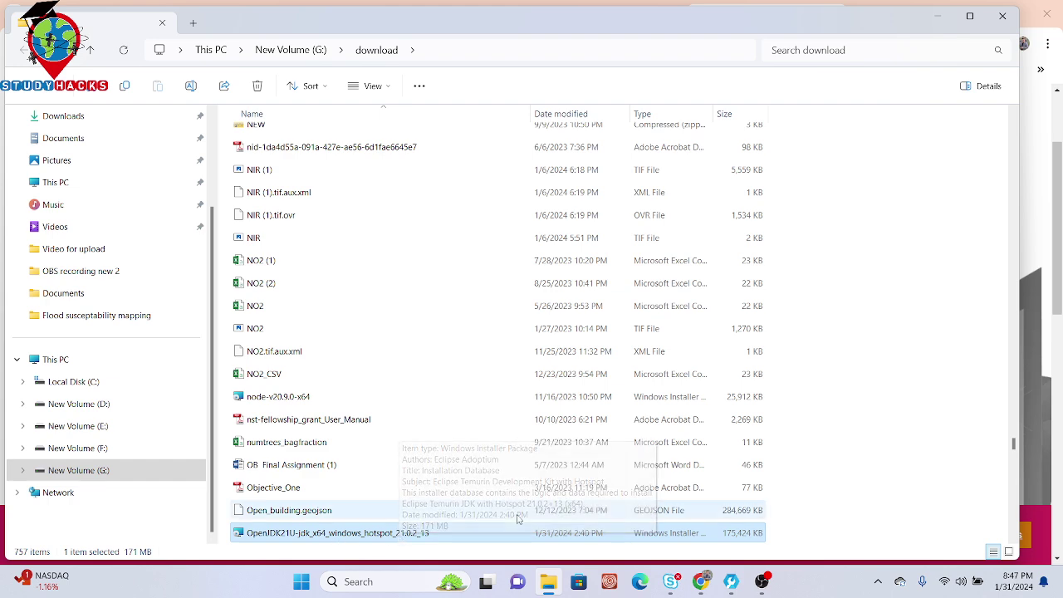
pyautogui.moveTo(700, 580)
pyautogui.click(686, 545)
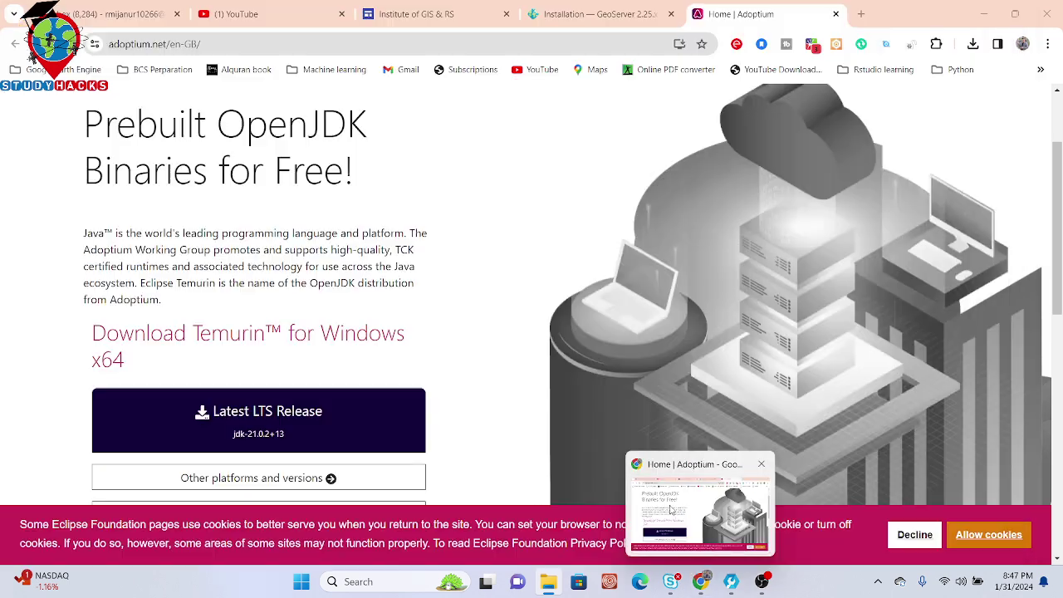
pyautogui.click(594, 15)
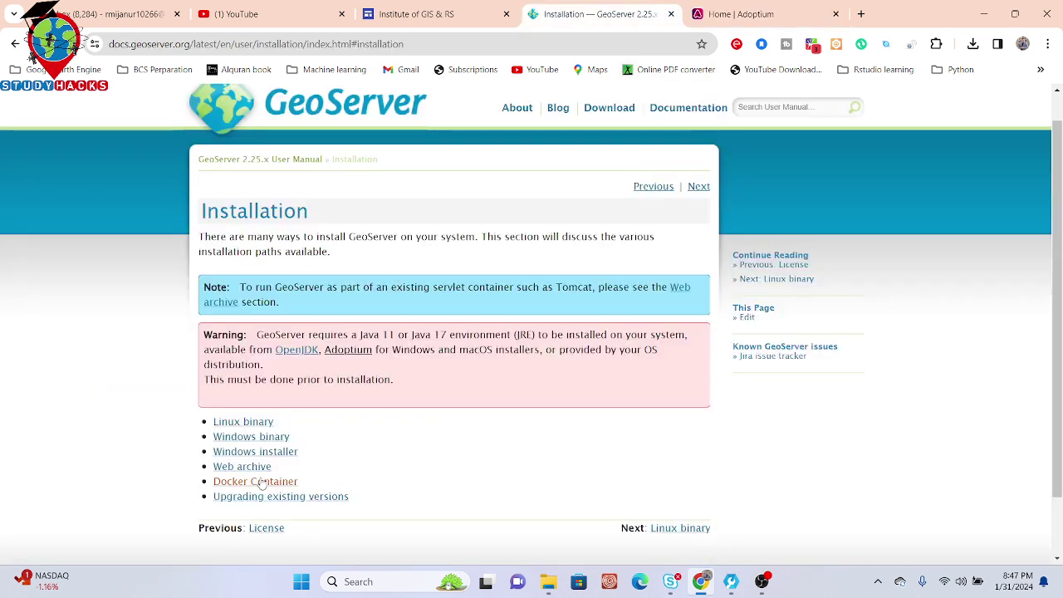
# Step: Open the Windows binary installation guide and load its Adoptium link in a new tab
pyautogui.click(239, 438)
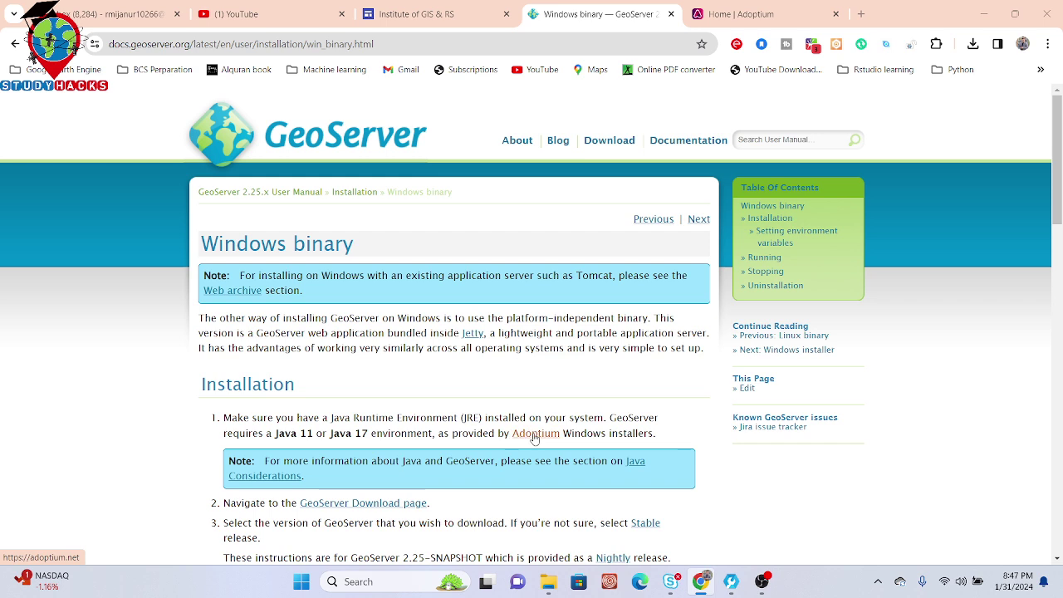
pyautogui.rightClick(534, 437)
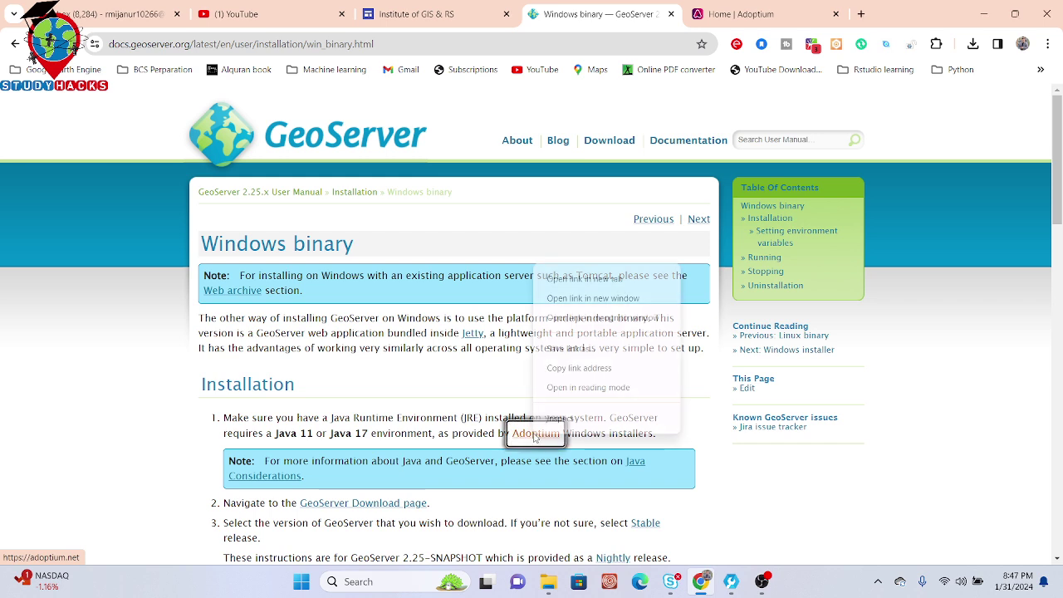
pyautogui.click(576, 279)
pyautogui.click(822, 14)
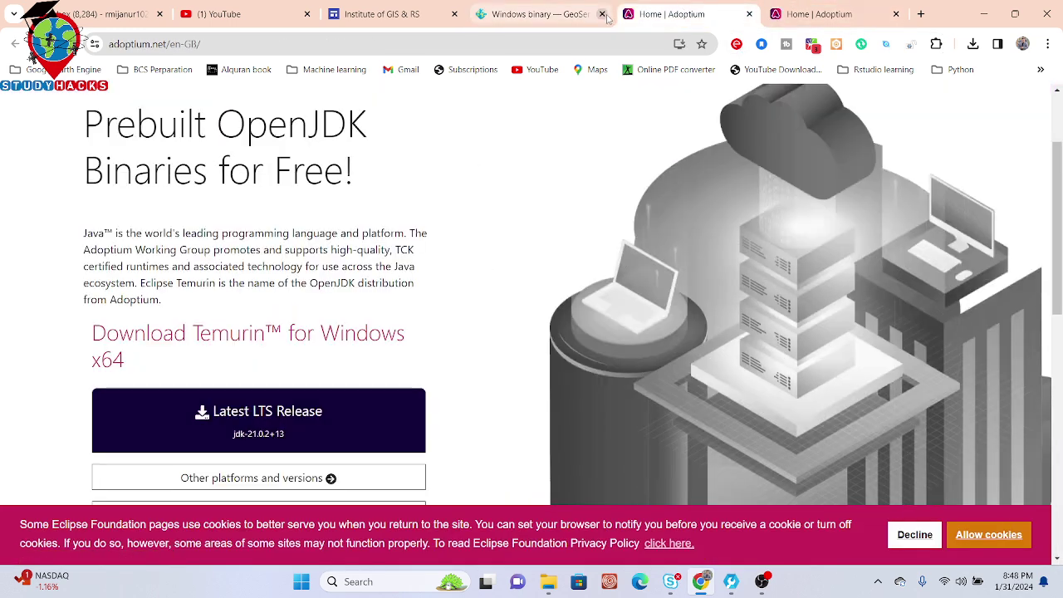
pyautogui.click(535, 16)
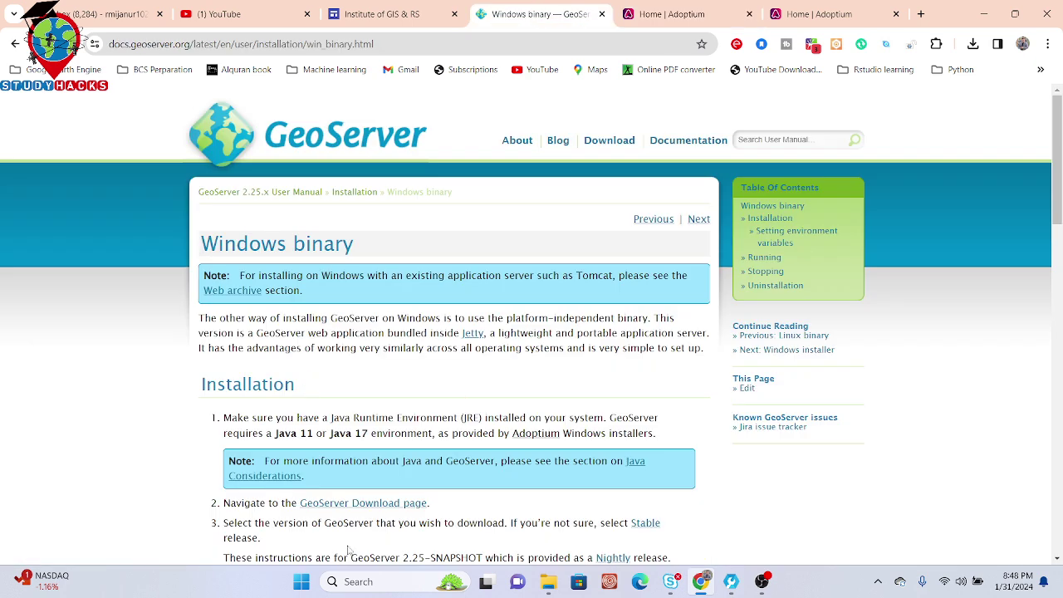
# Step: Open the guide's GeoServer Download page link in a new tab and view it
pyautogui.moveTo(250, 505); pyautogui.dragTo(282, 504)
pyautogui.rightClick(406, 504)
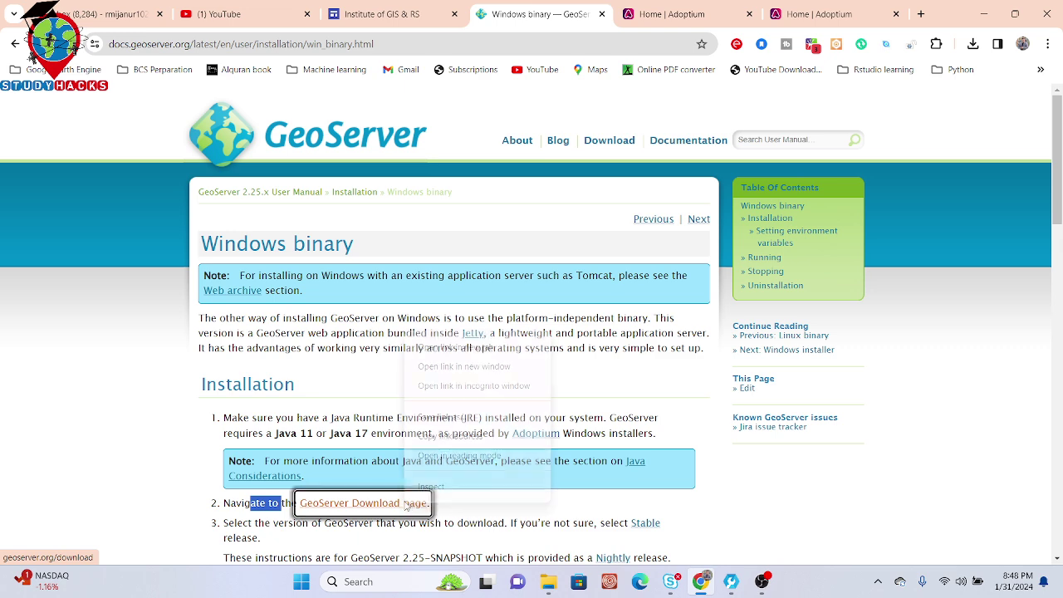
pyautogui.click(462, 348)
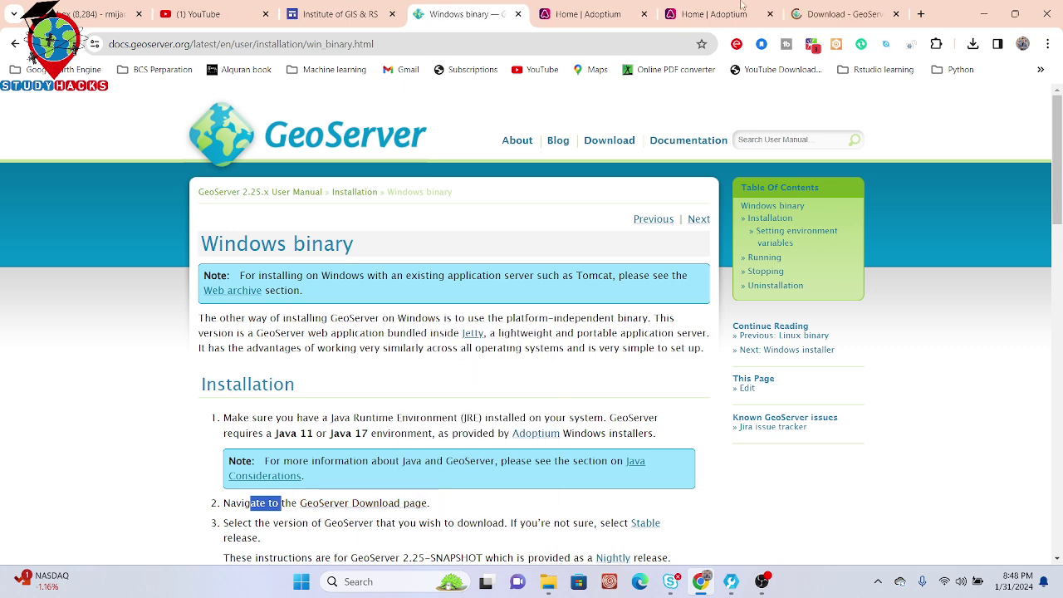
pyautogui.click(876, 8)
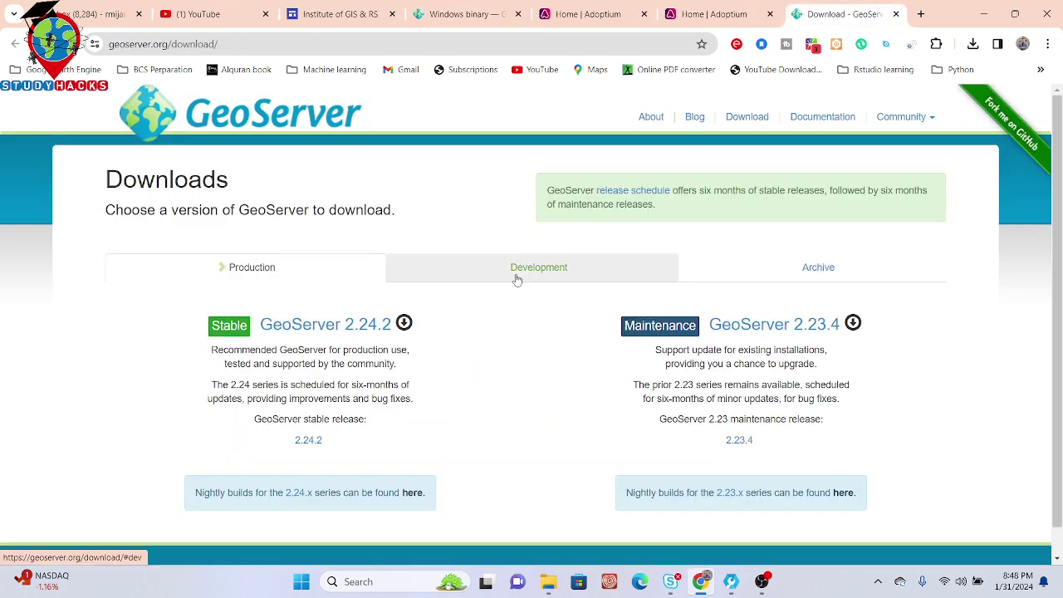
# Step: Start the 2.24.2 binary download, pause that duplicate, and show geoserver-2.24.2-bin.zip in its folder
pyautogui.click(376, 330)
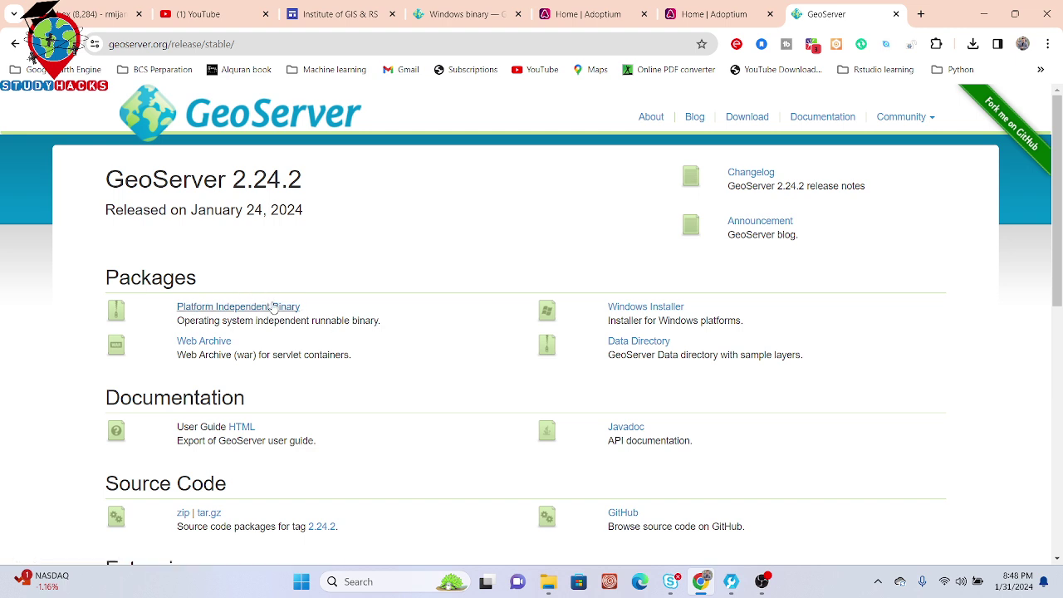
pyautogui.click(231, 309)
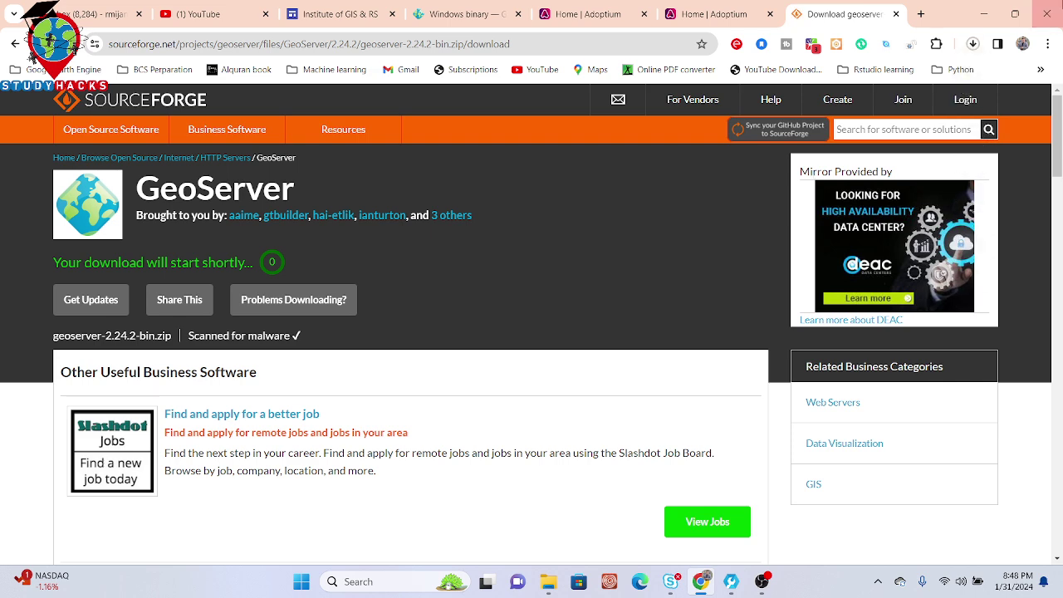
pyautogui.click(974, 43)
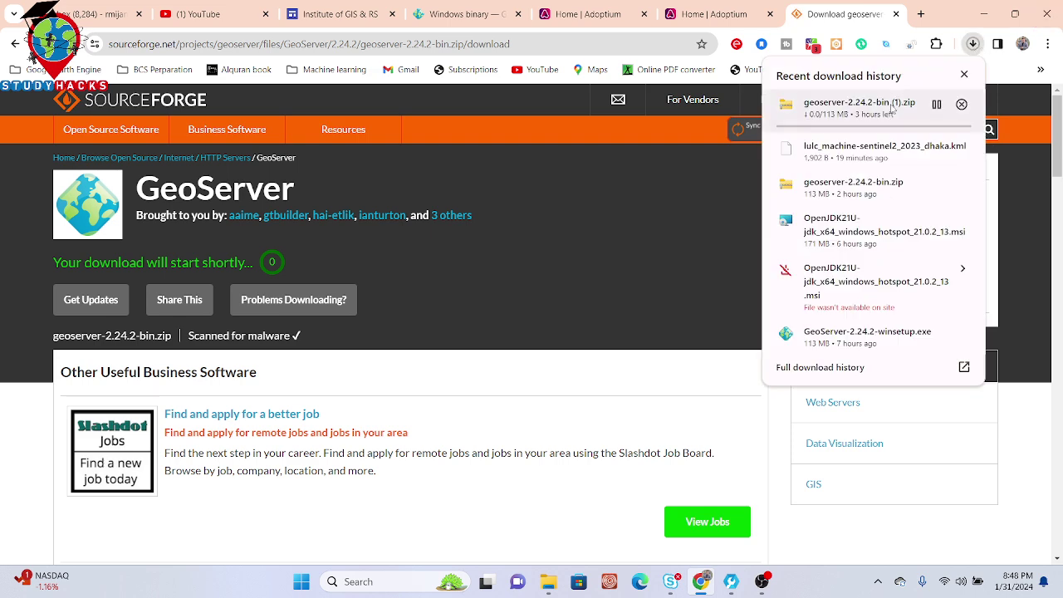
pyautogui.click(938, 104)
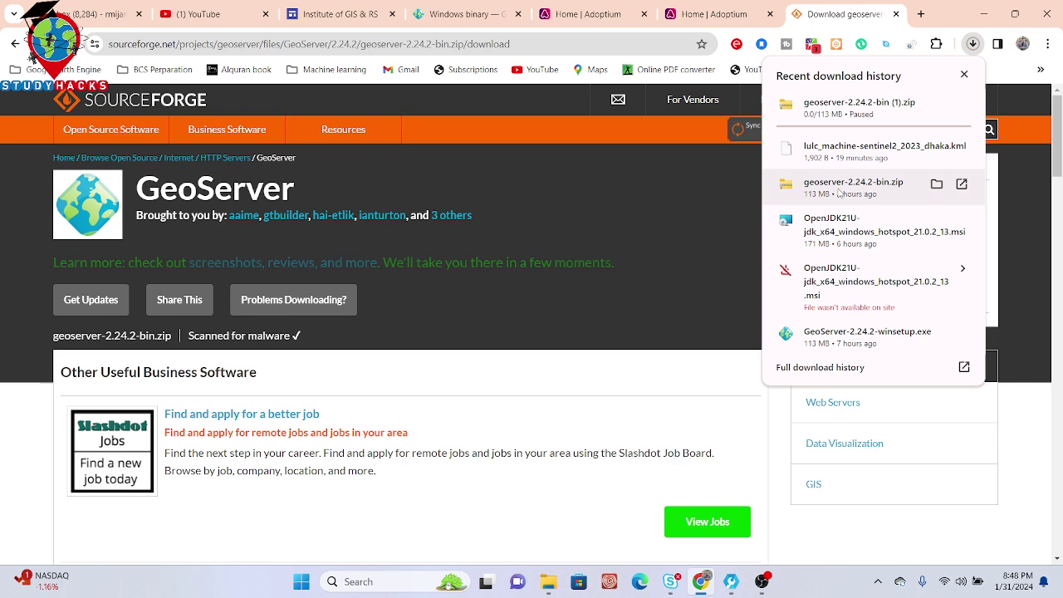
pyautogui.click(937, 184)
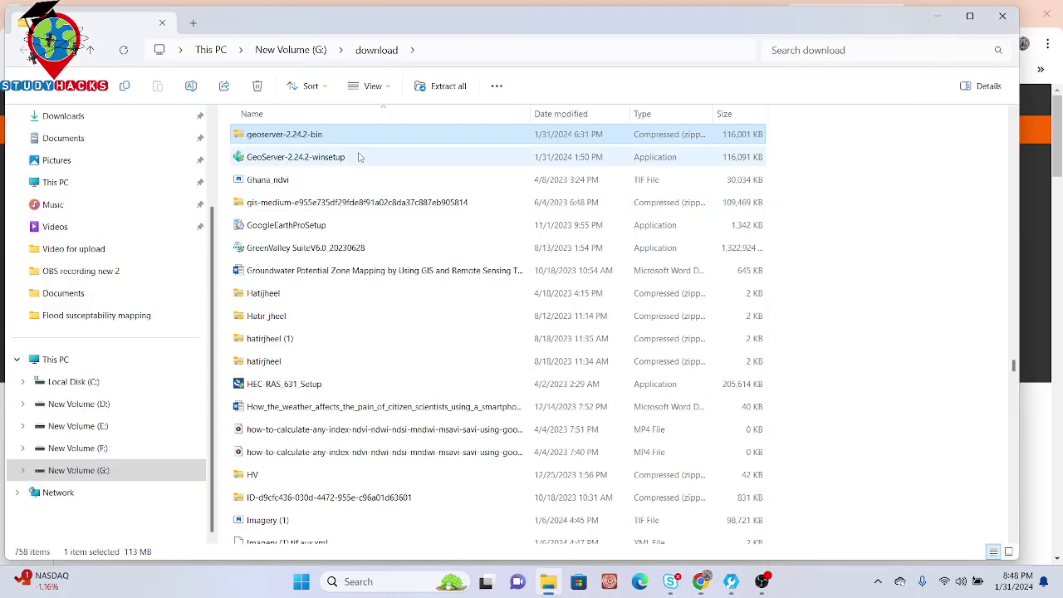
# Step: Extract the GeoServer zip with WinRAR to a geoserver-2.24.2-bin folder
pyautogui.rightClick(305, 139)
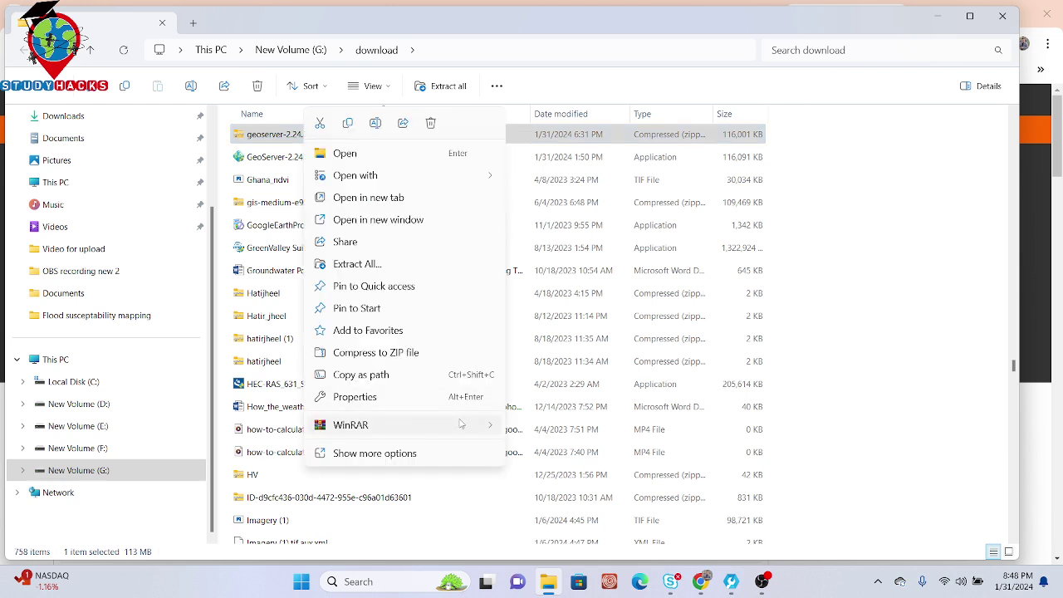
pyautogui.moveTo(457, 424)
pyautogui.click(565, 472)
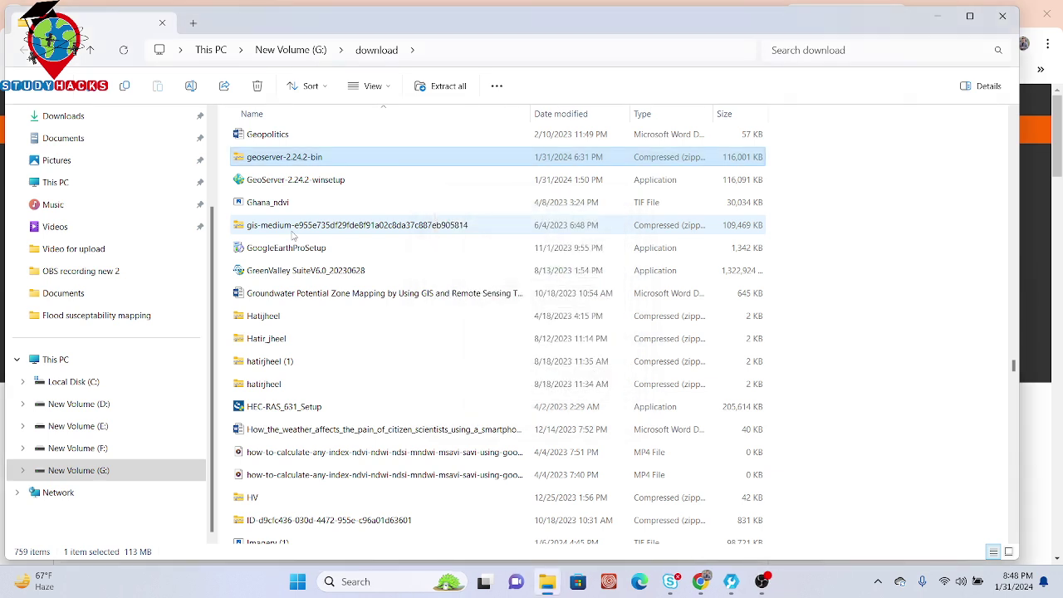
# Step: Open the extracted geoserver-2.24.2-bin folder to check its contents, then return to G:\download
pyautogui.click(288, 209)
pyautogui.press('g')
pyautogui.press('g')
pyautogui.press('g')
pyautogui.press('g')
pyautogui.press('g')
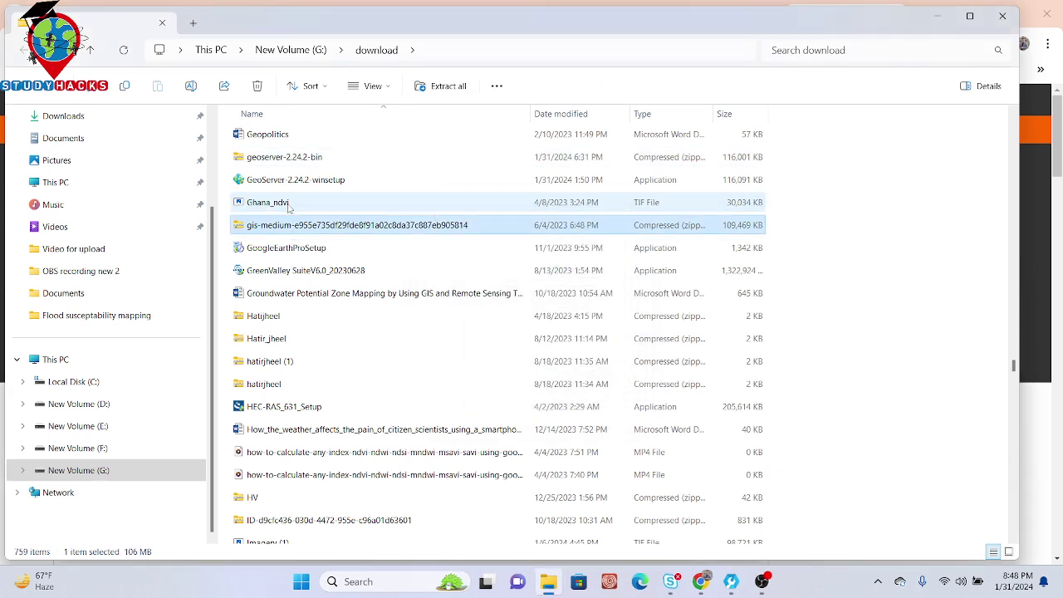
pyautogui.press('g')
pyautogui.press('g')
pyautogui.press('g')
pyautogui.press('g')
pyautogui.press('g')
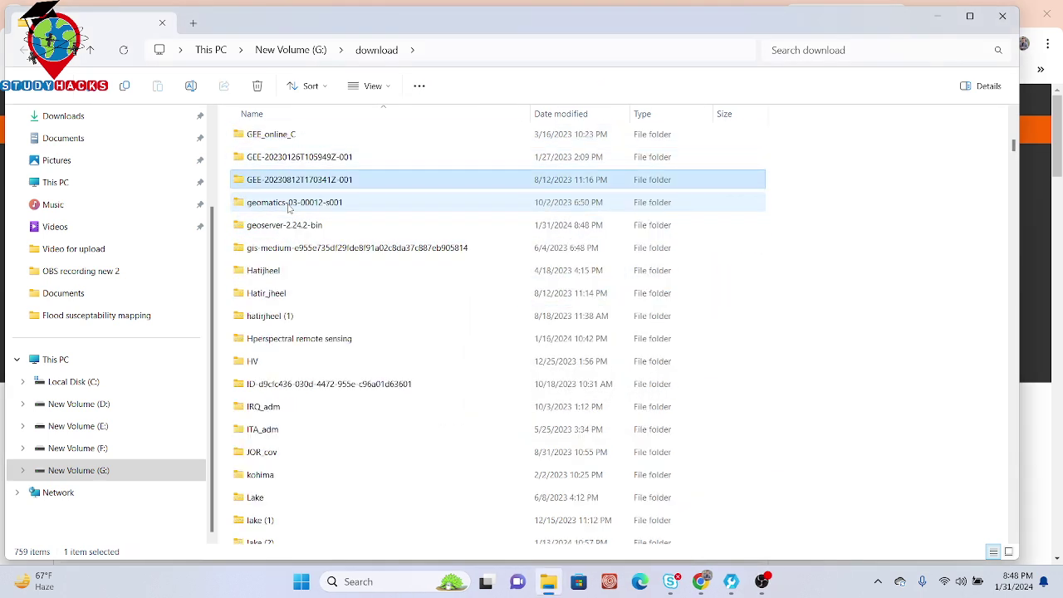
pyautogui.doubleClick(288, 225)
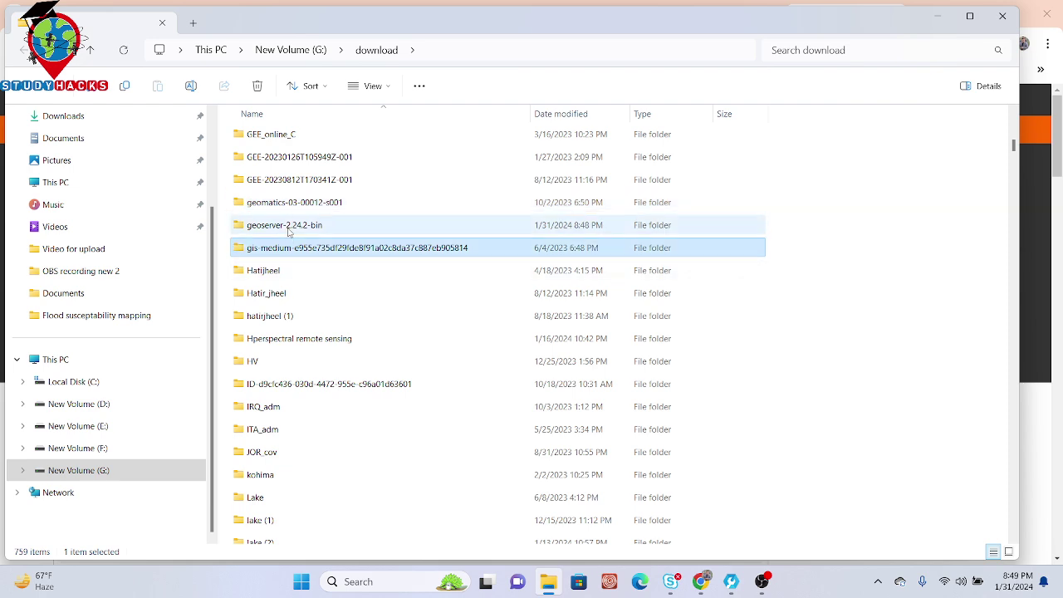
pyautogui.click(89, 50)
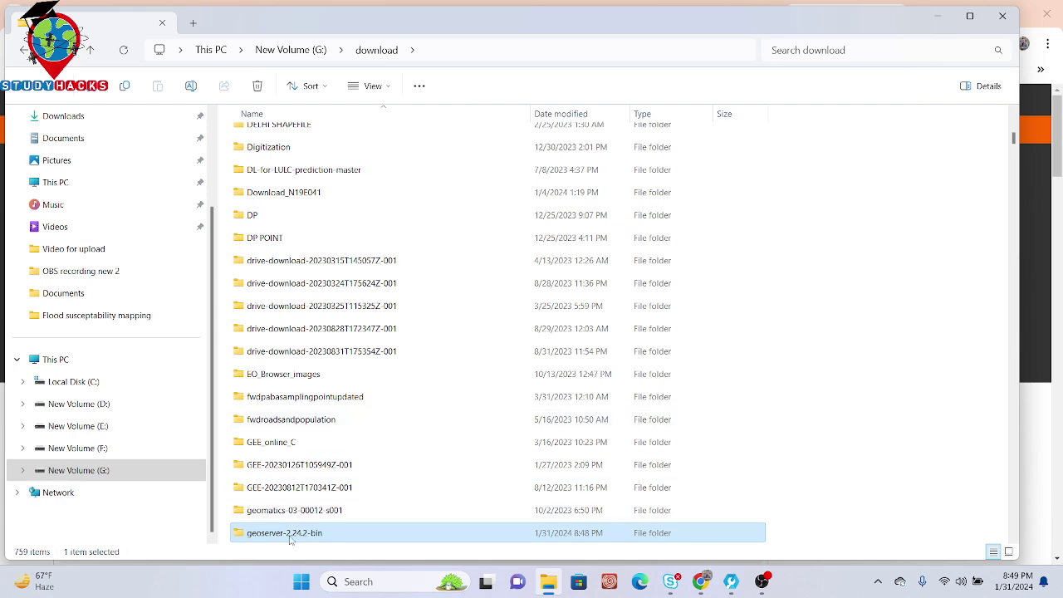
pyautogui.doubleClick(290, 538)
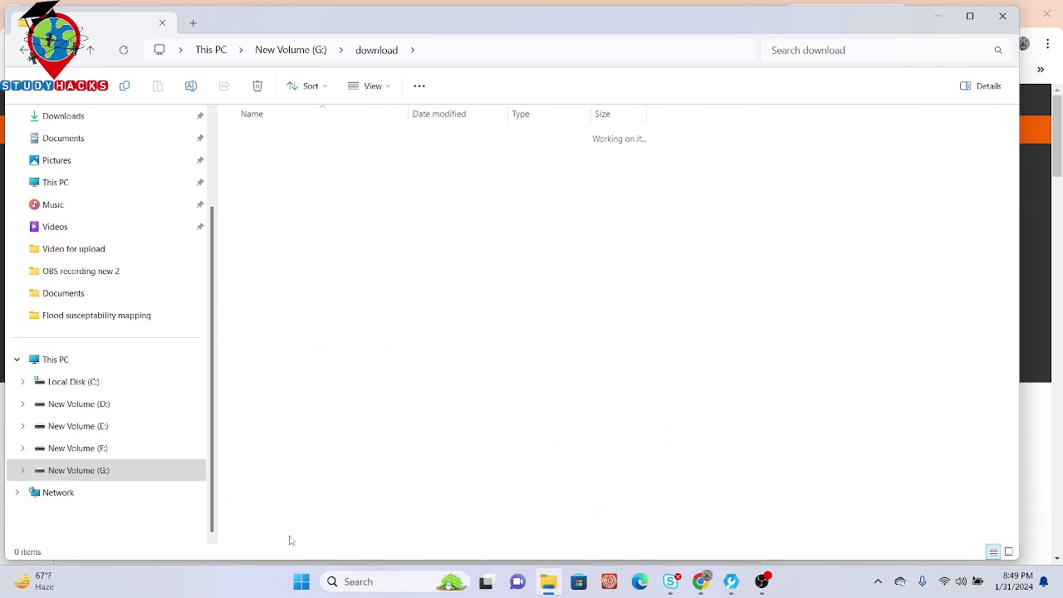
pyautogui.click(90, 51)
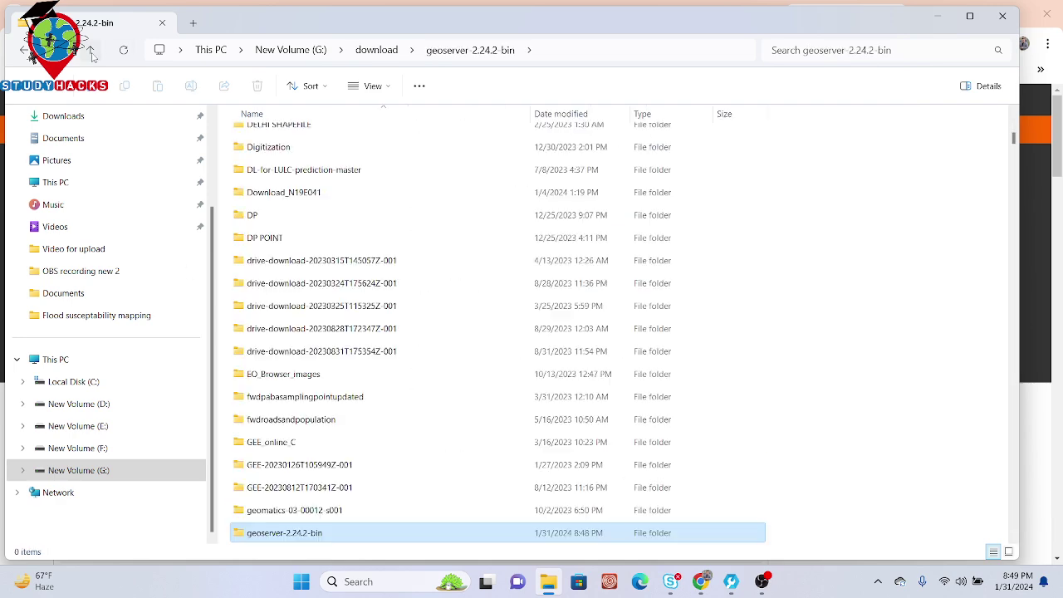
pyautogui.rightClick(306, 538)
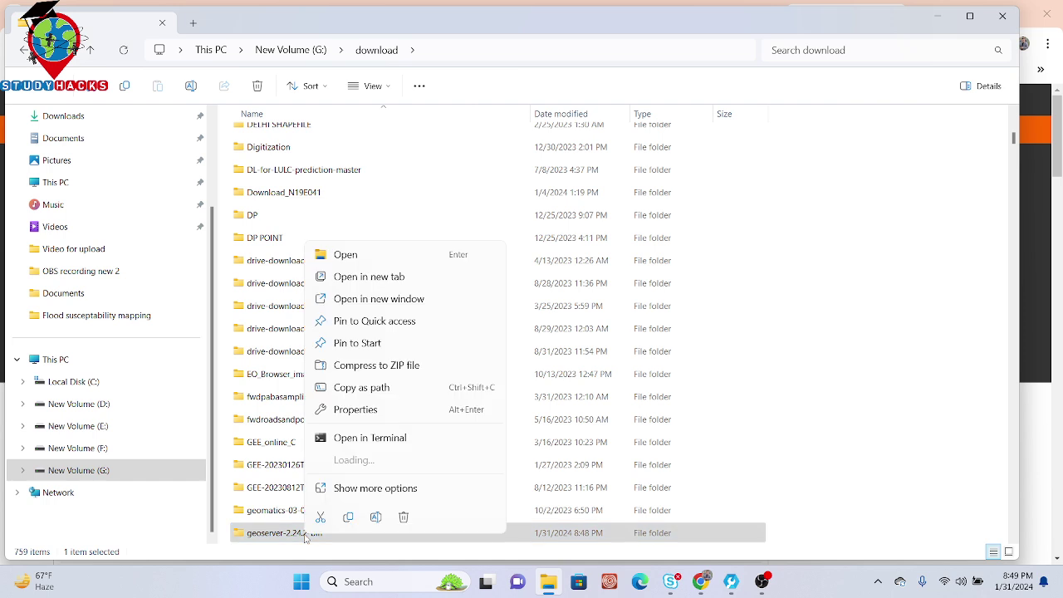
# Step: Rename the geoserver-2.24.2-bin folder to geoserver by removing the version suffix
pyautogui.click(375, 518)
pyautogui.click(335, 533)
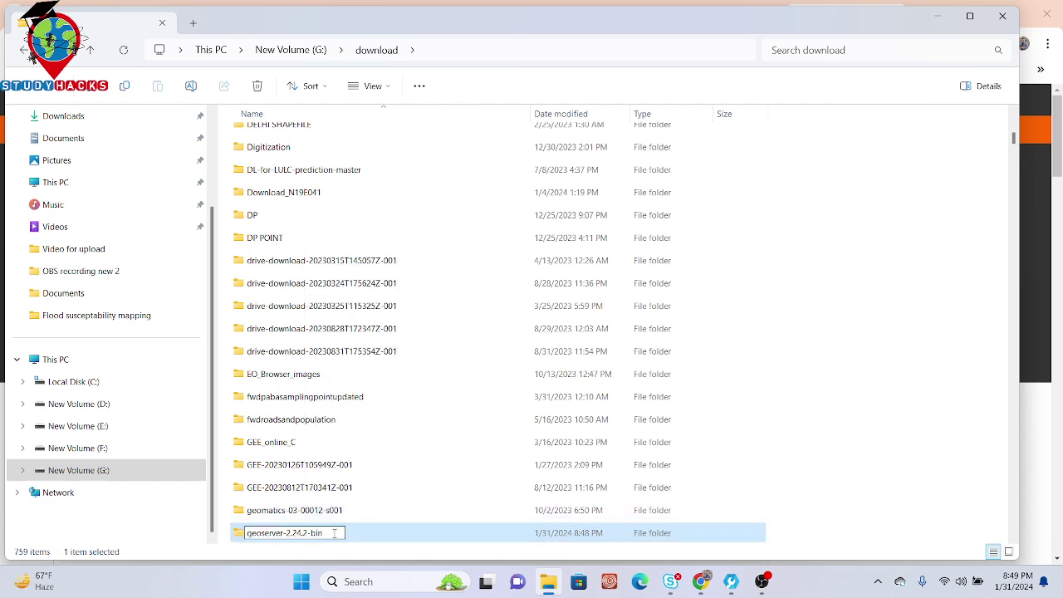
pyautogui.press('BackSpace')
pyautogui.press('BackSpace')
pyautogui.press('BackSpace')
pyautogui.press('BackSpace')
pyautogui.press('BackSpace')
pyautogui.press('BackSpace')
pyautogui.press('BackSpace')
pyautogui.press('BackSpace')
pyautogui.press('BackSpace')
pyautogui.press('BackSpace')
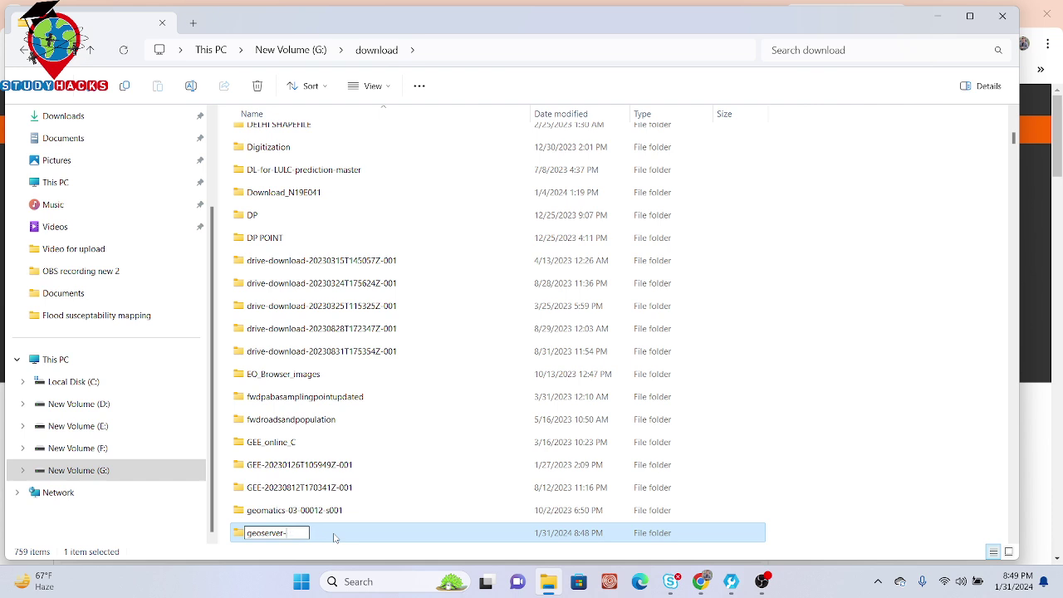
pyautogui.click(303, 518)
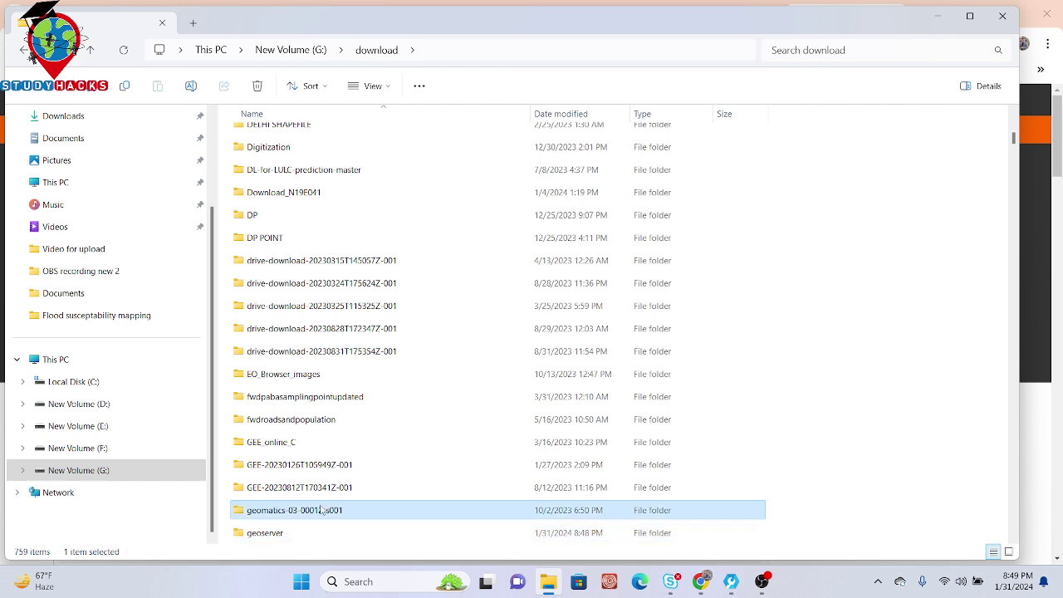
pyautogui.click(276, 533)
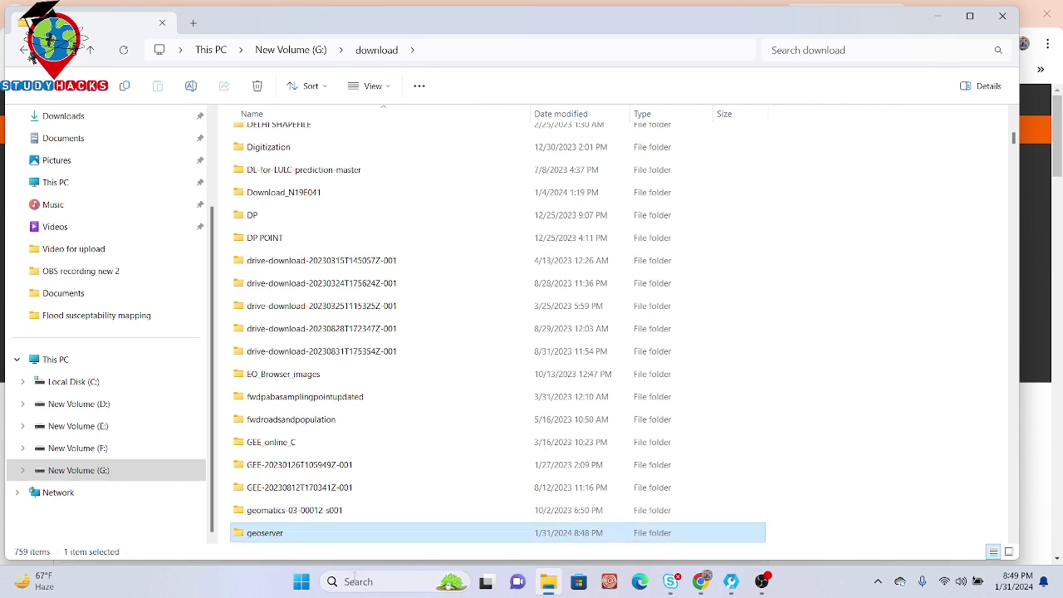
pyautogui.click(357, 581)
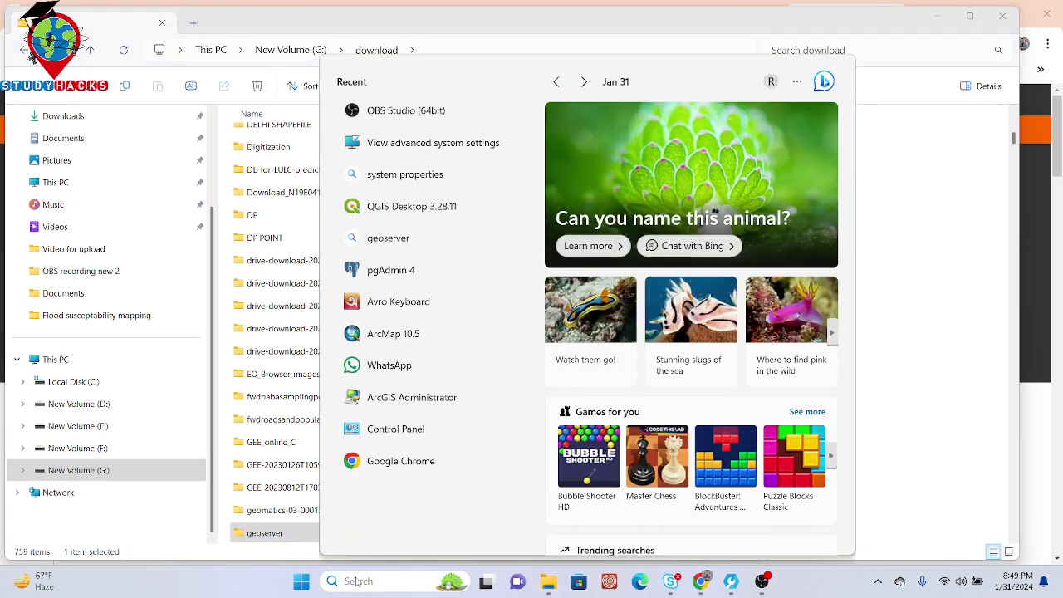
# Step: Search Windows for 'system' and choose View advanced system settings, closing a stray Bing window first
pyautogui.click(395, 174)
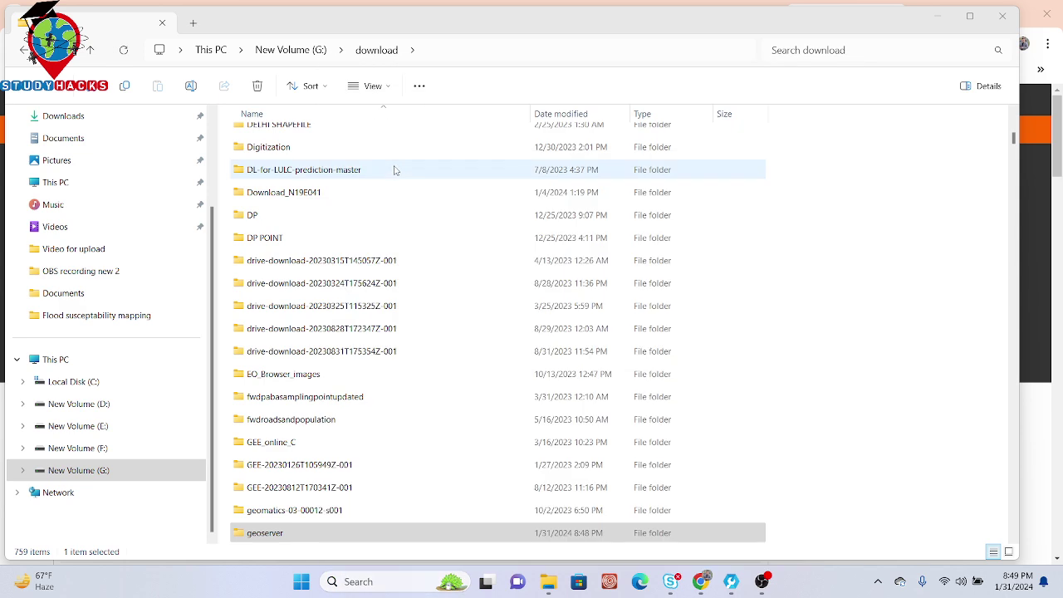
pyautogui.click(1048, 9)
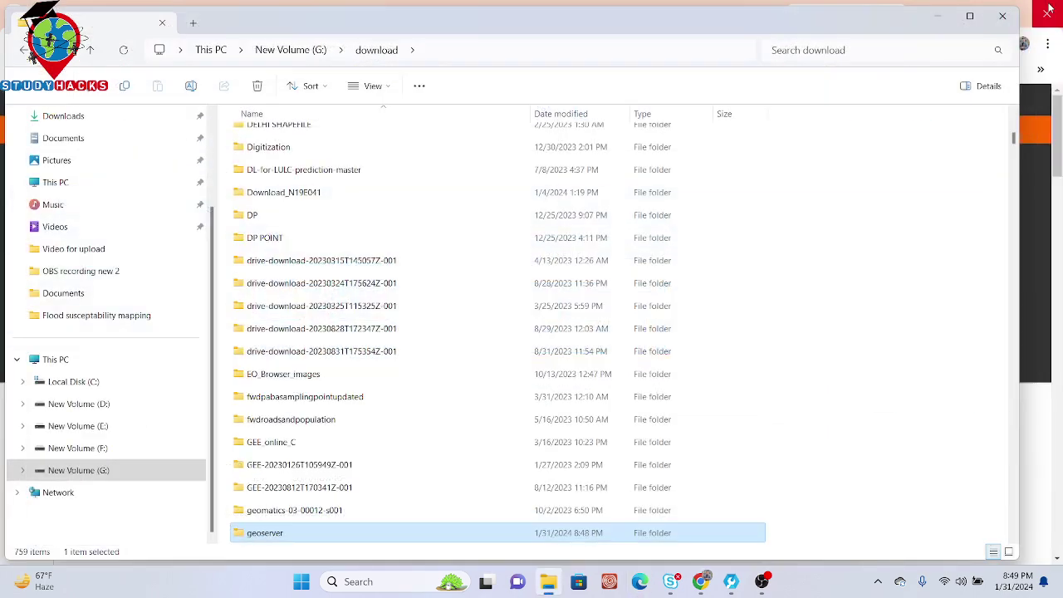
pyautogui.click(373, 585)
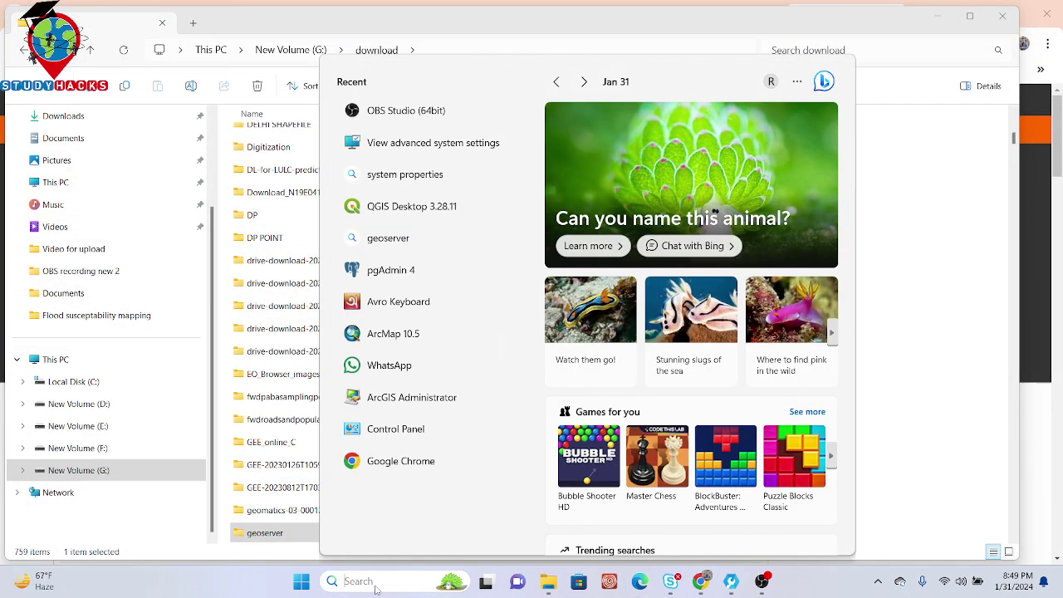
pyautogui.write('system')
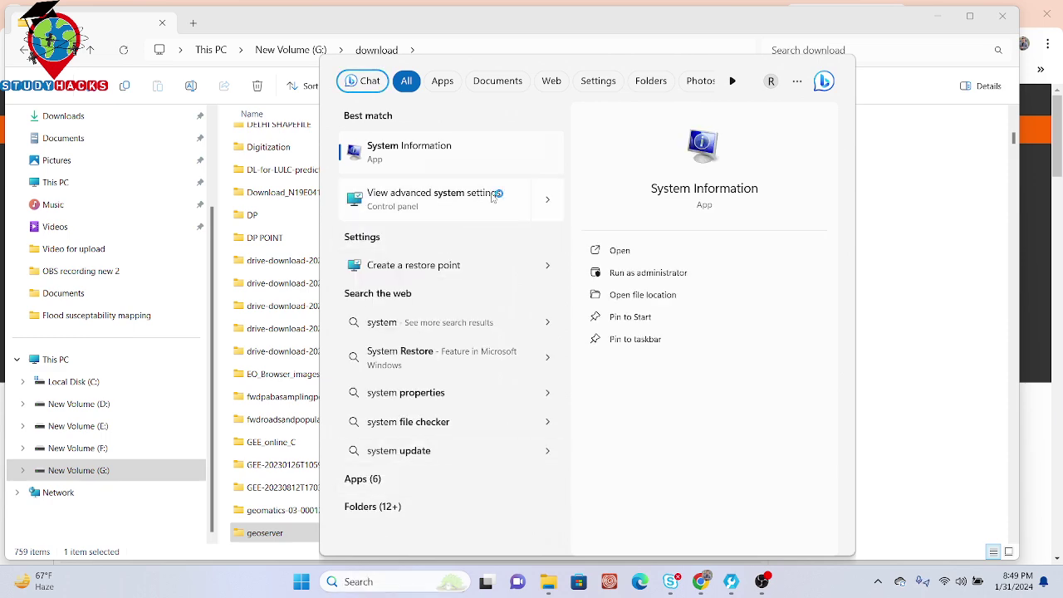
pyautogui.click(492, 197)
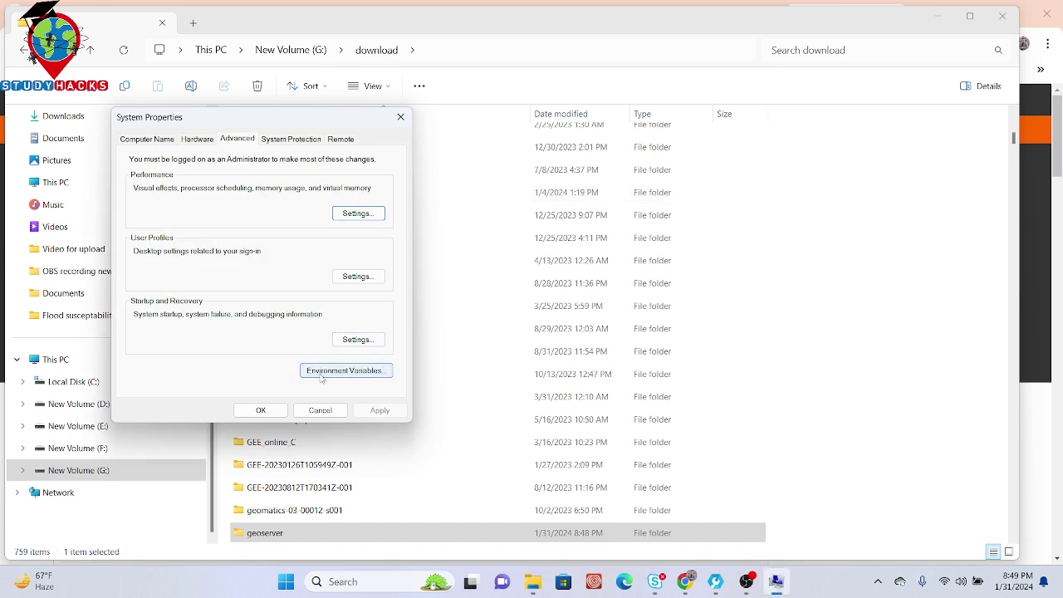
# Step: Start a new user environment variable named Geoserver from the Environment Variables editor
pyautogui.click(360, 374)
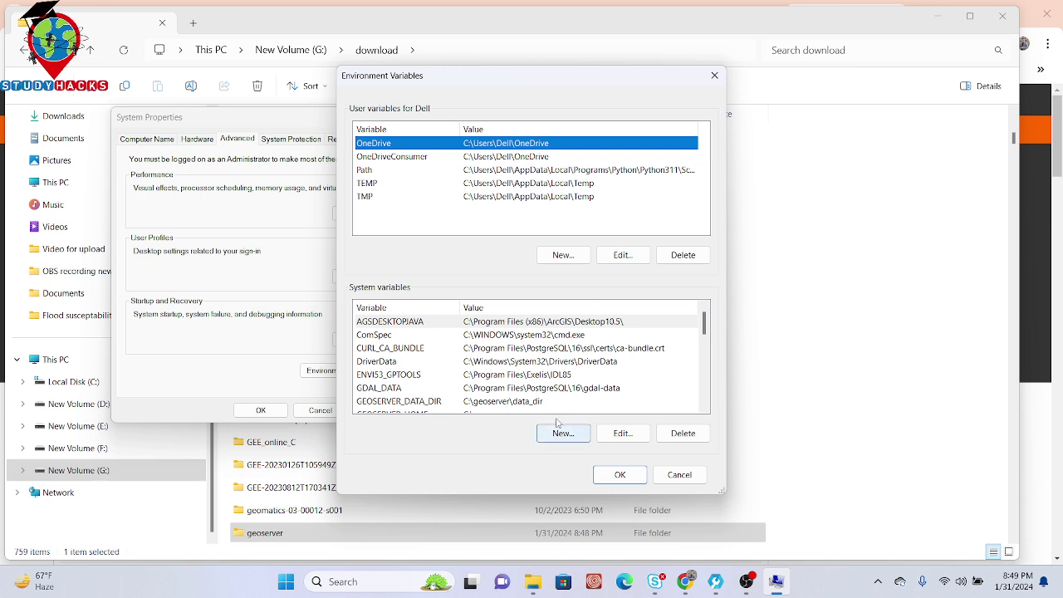
pyautogui.click(564, 258)
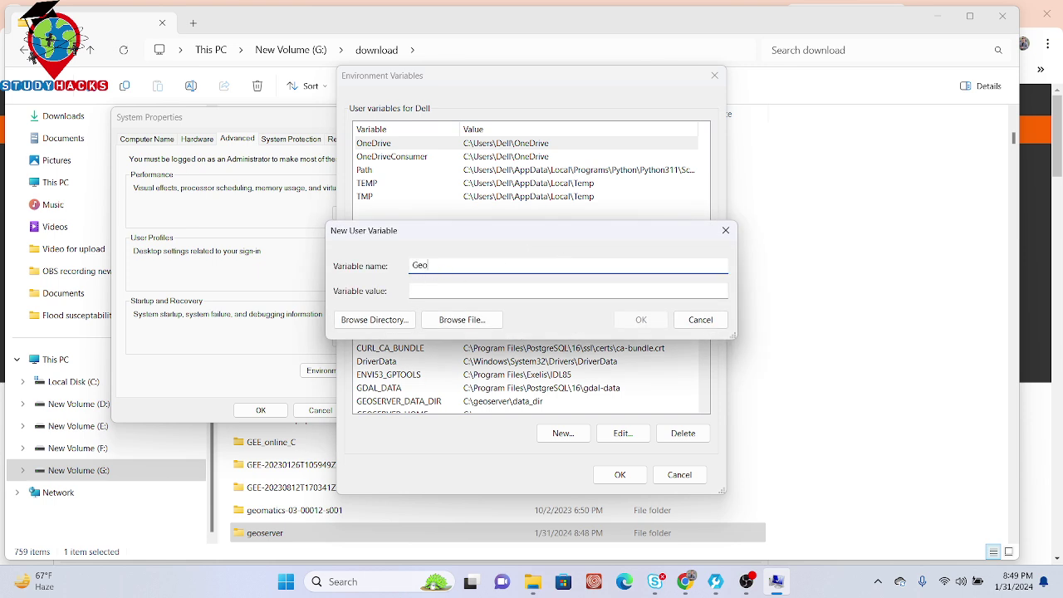
pyautogui.write('Geoserver')
pyautogui.click(470, 289)
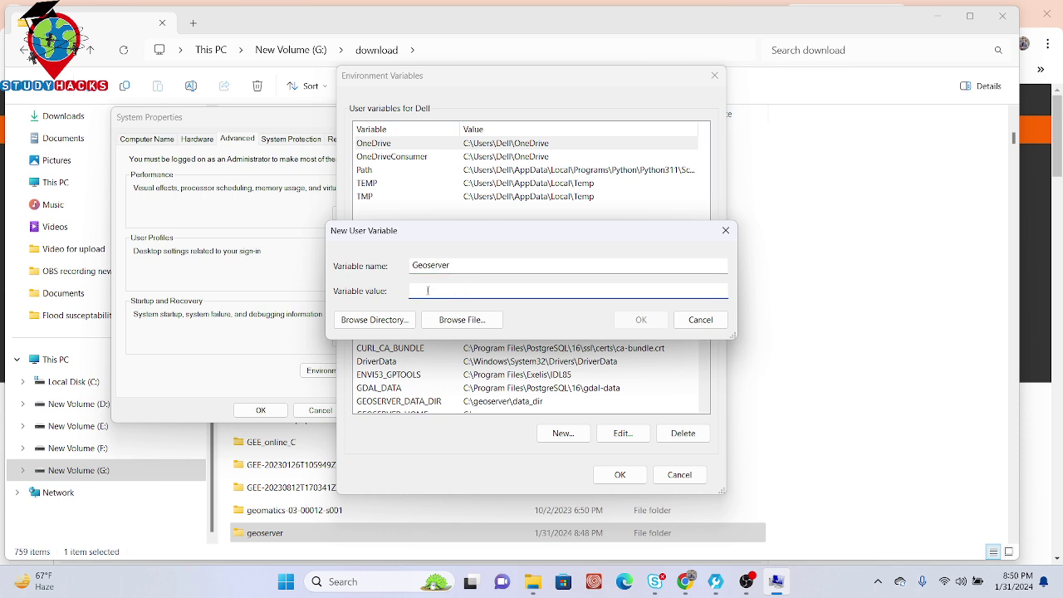
# Step: Switch back to the File Explorer download folder window
pyautogui.moveTo(686, 587)
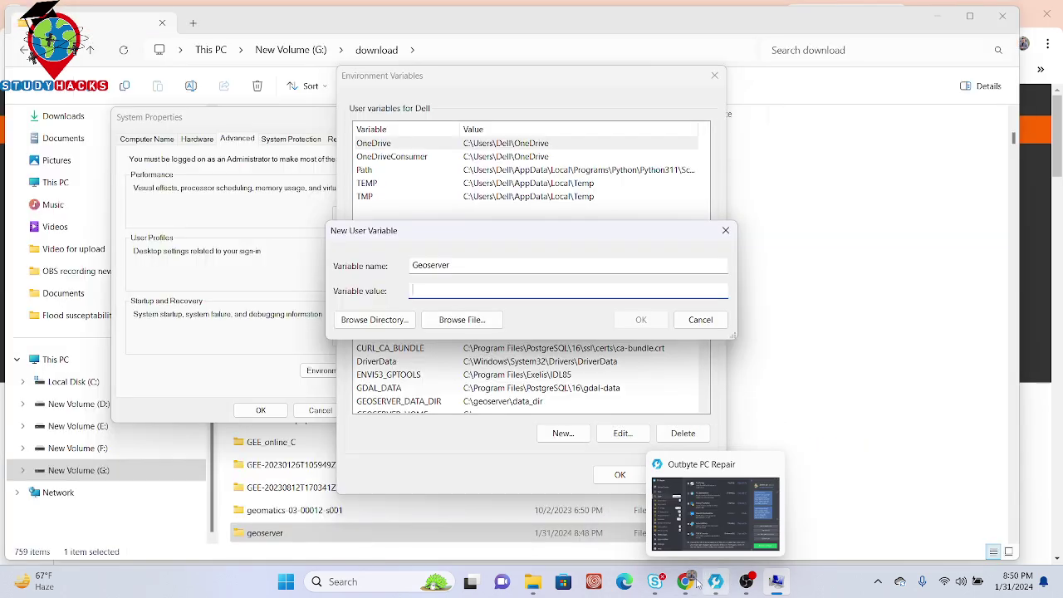
pyautogui.moveTo(533, 583)
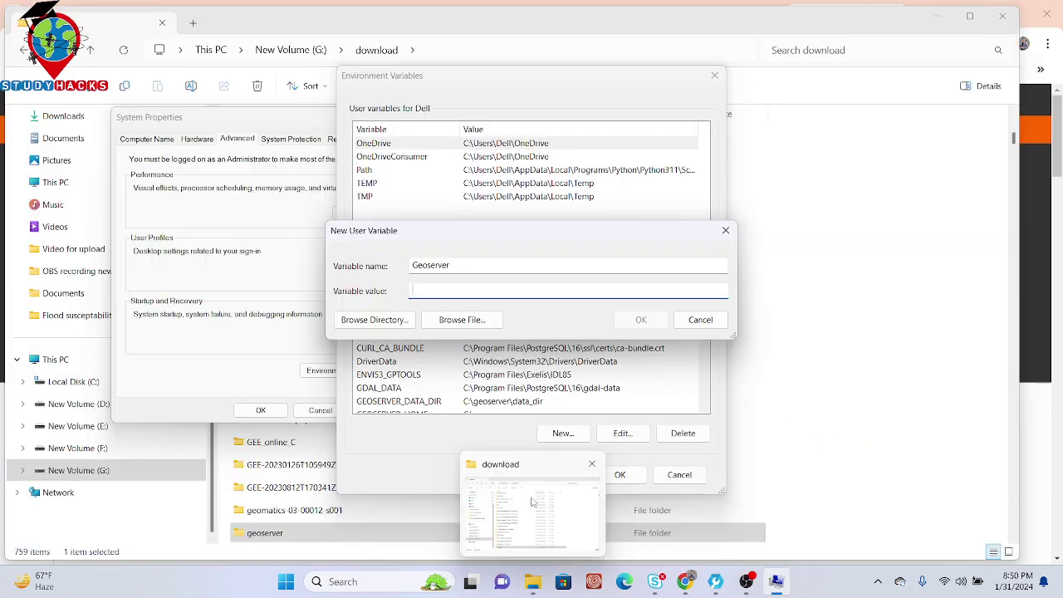
pyautogui.click(532, 502)
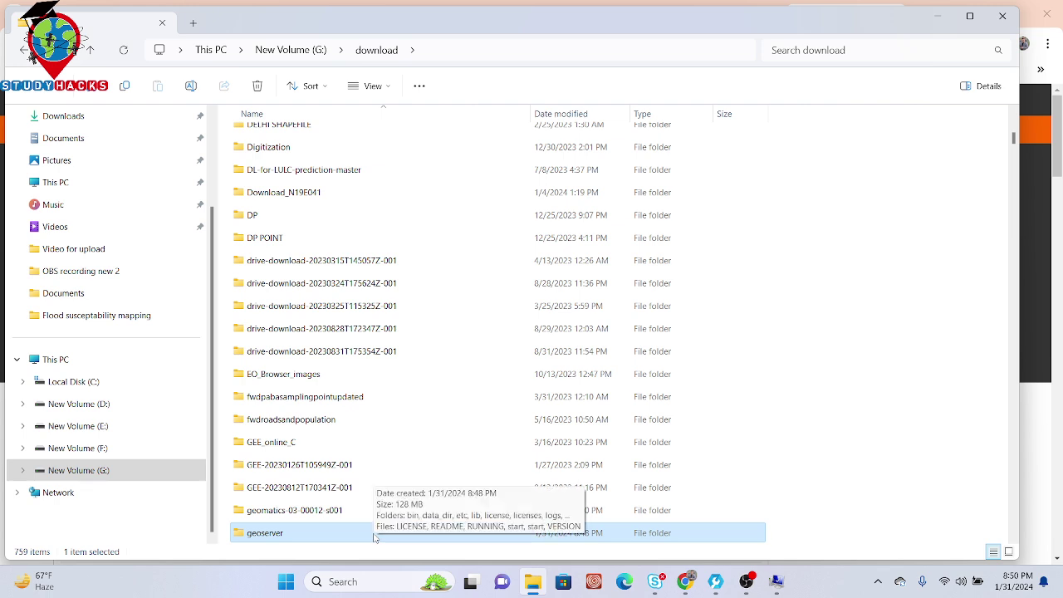
# Step: Cut the geoserver folder from the download folder, keeping its name
pyautogui.press('F2')
pyautogui.press('Escape')
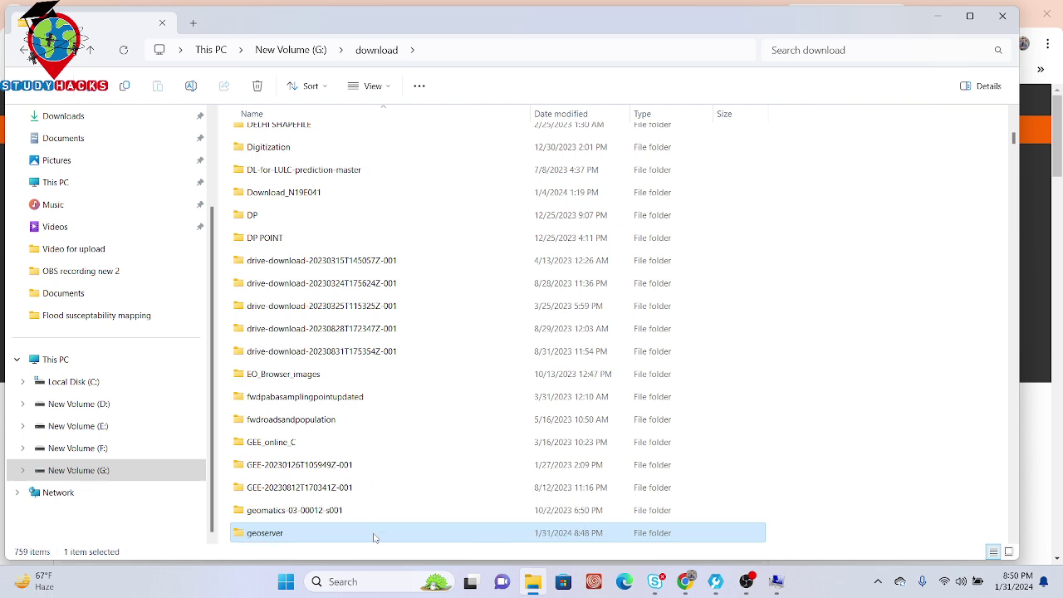
pyautogui.rightClick(373, 538)
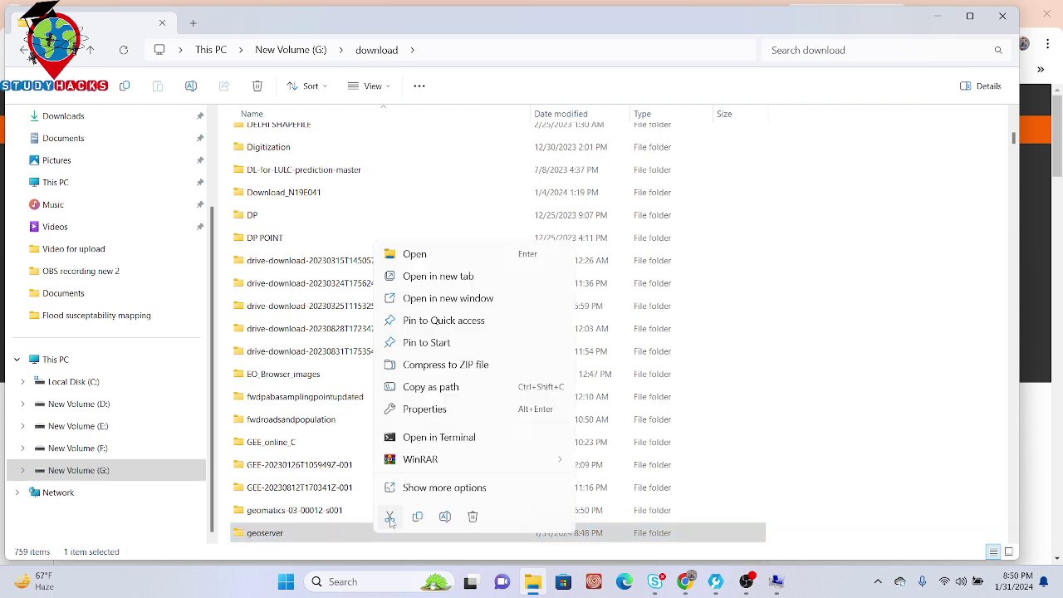
pyautogui.click(389, 518)
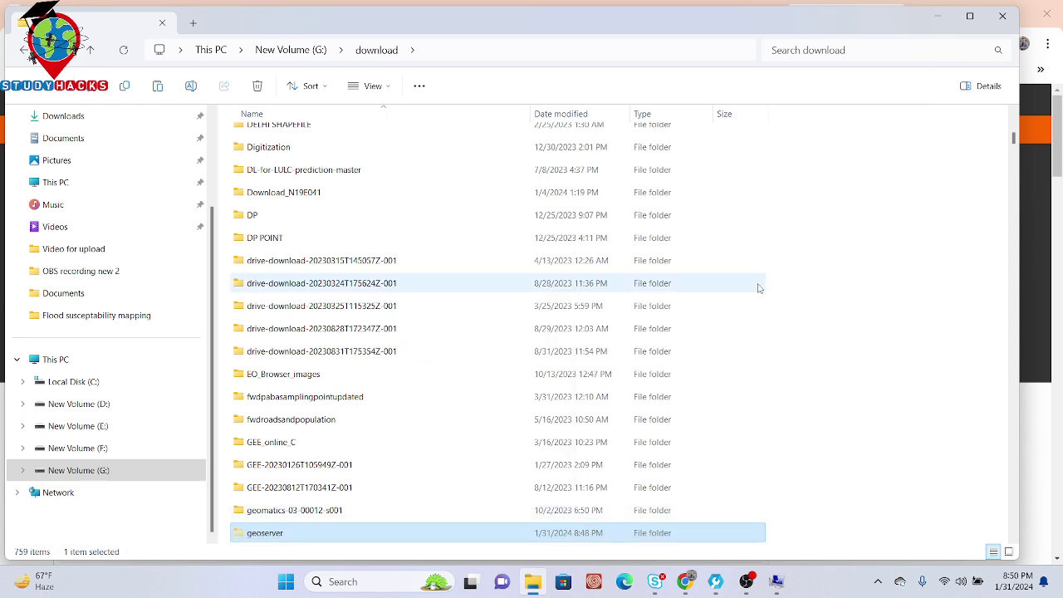
# Step: Create a new folder named 'Web mapping' inside download
pyautogui.rightClick(804, 248)
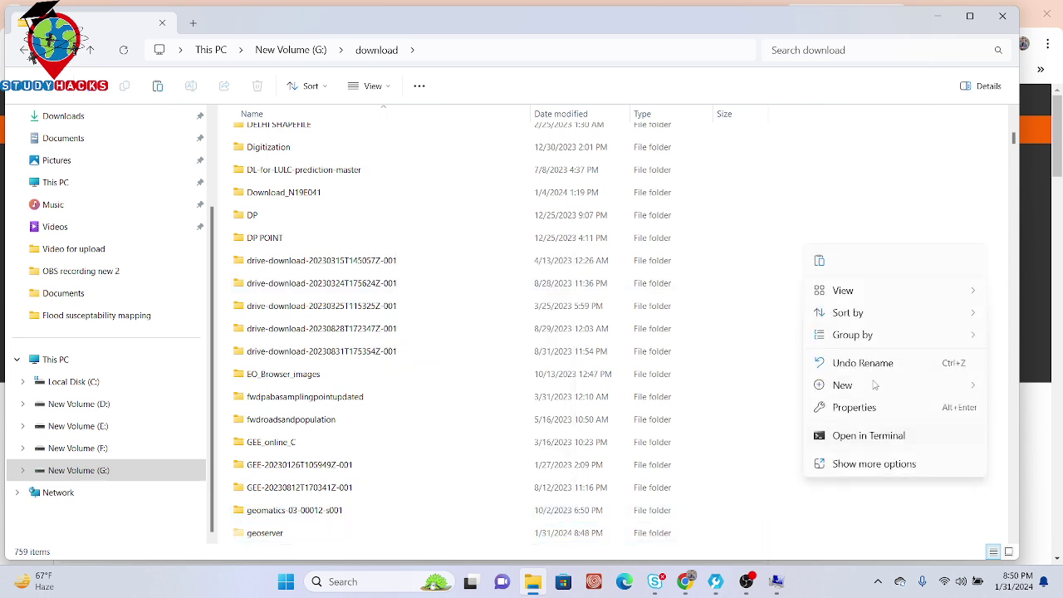
pyautogui.moveTo(890, 385)
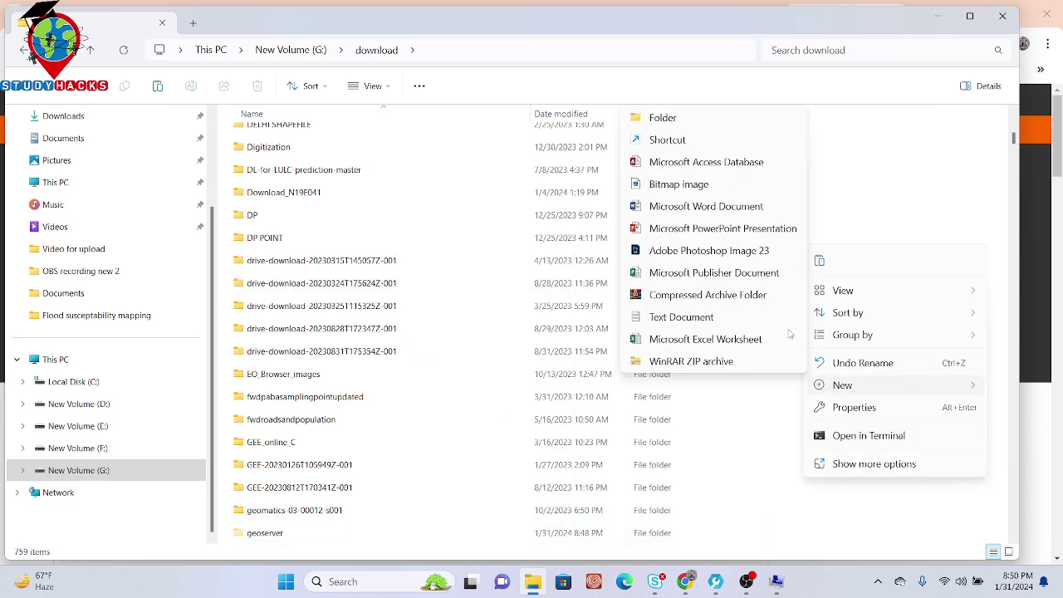
pyautogui.click(661, 122)
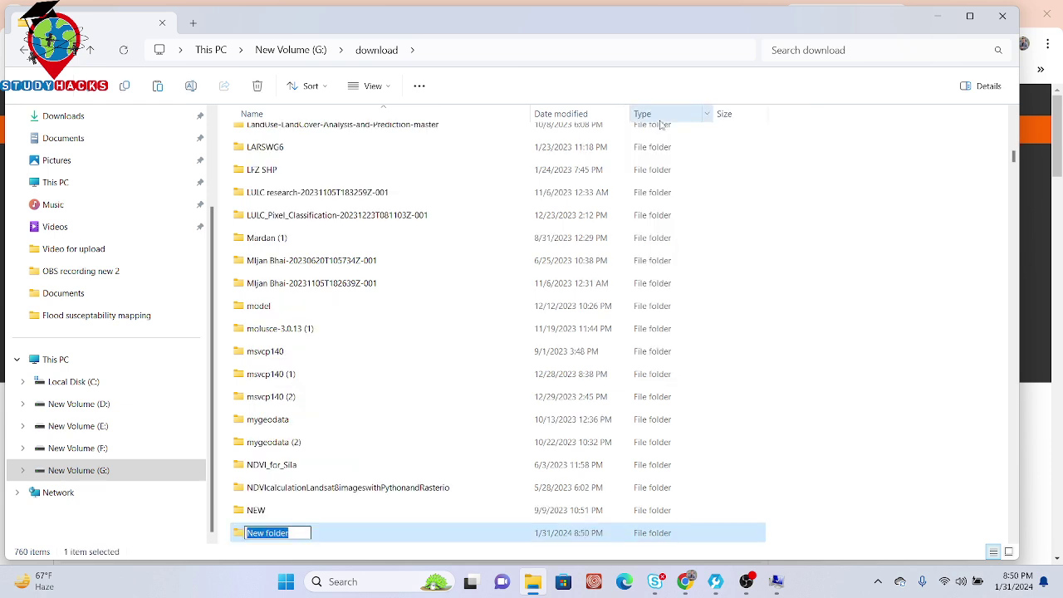
pyautogui.write('Web mappo')
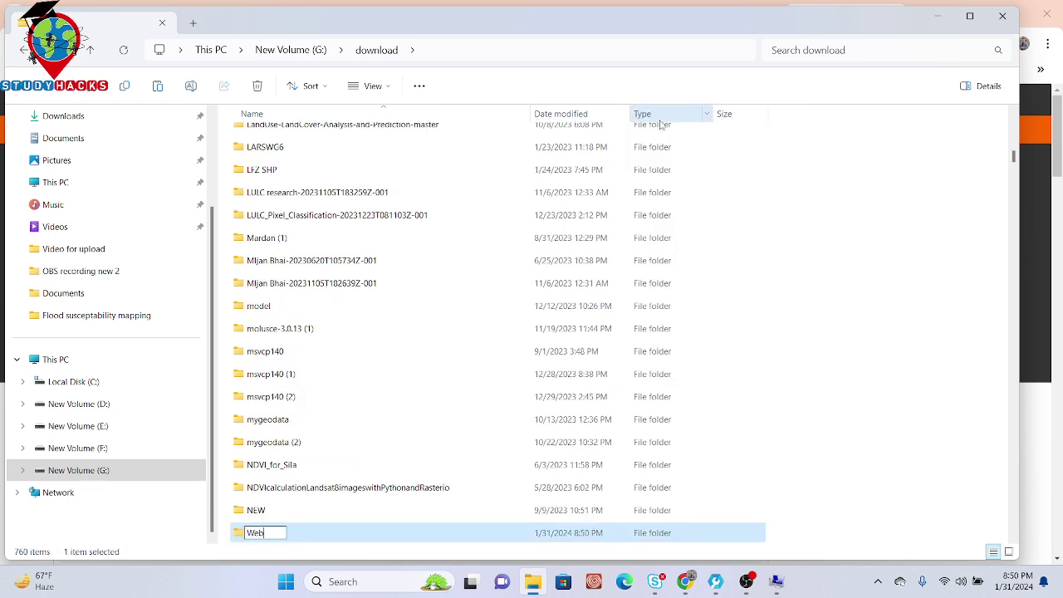
pyautogui.press('BackSpace')
pyautogui.write('ing')
pyautogui.press('BackSpace')
pyautogui.press('BackSpace')
pyautogui.write('ng')
pyautogui.click(338, 533)
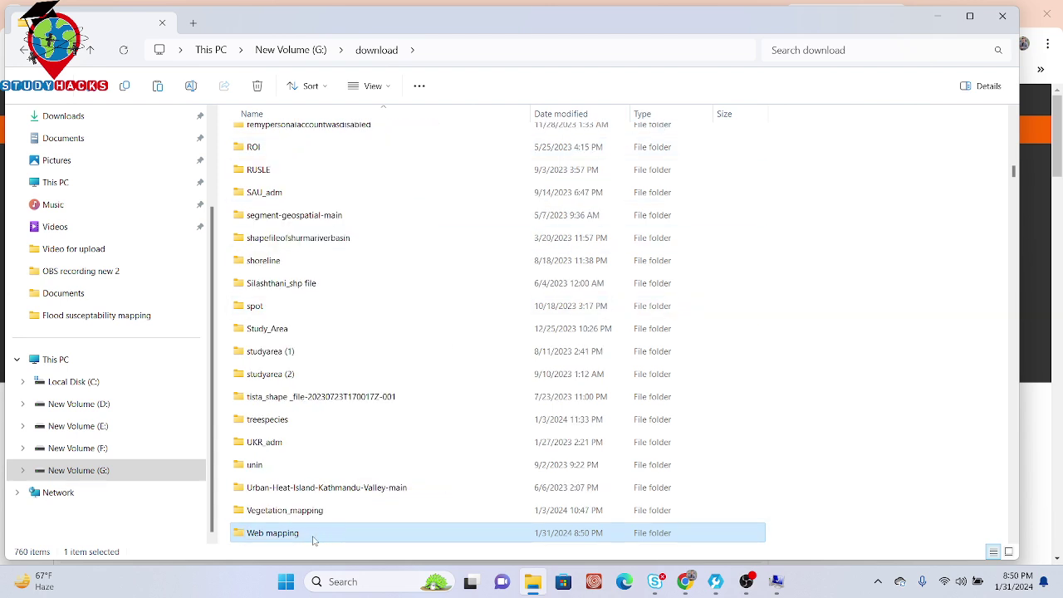
# Step: Paste the geoserver folder into the Web mapping folder
pyautogui.doubleClick(313, 535)
pyautogui.rightClick(320, 260)
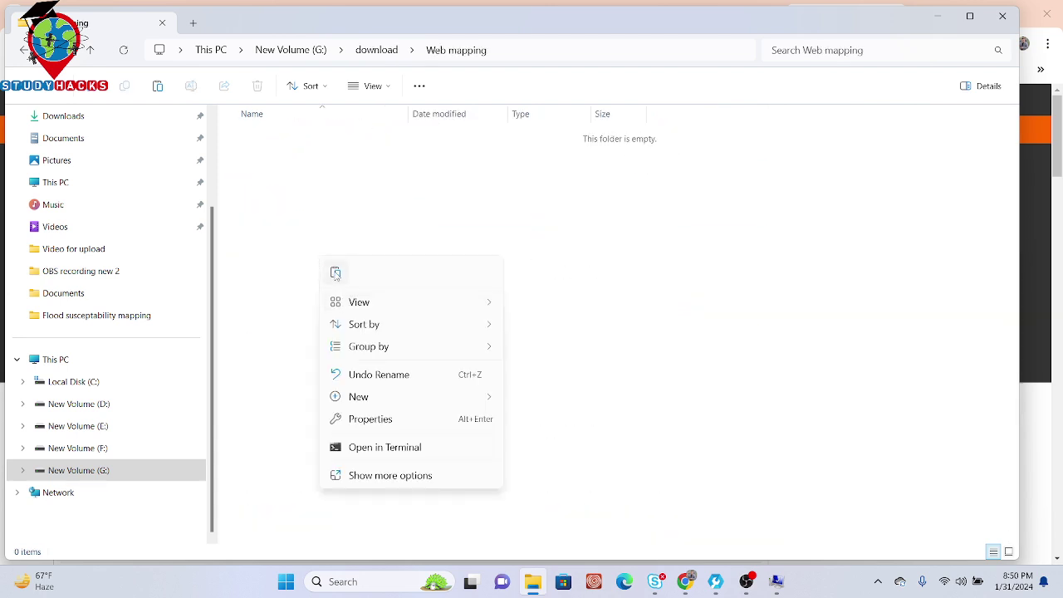
pyautogui.click(334, 274)
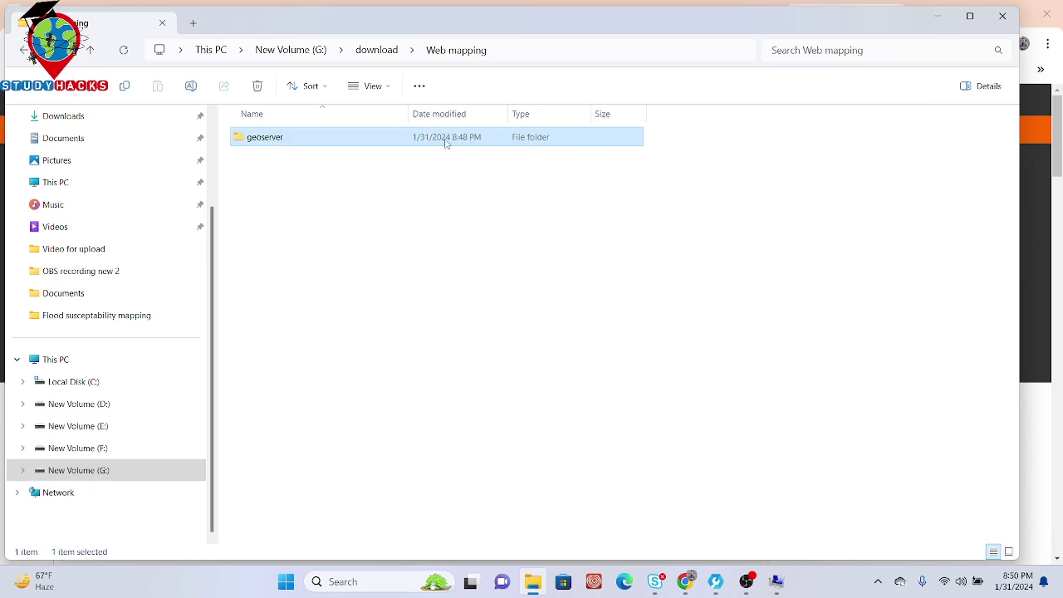
# Step: Open the geoserver folder and select its path G:\download\Web mapping\geoserver
pyautogui.click(527, 49)
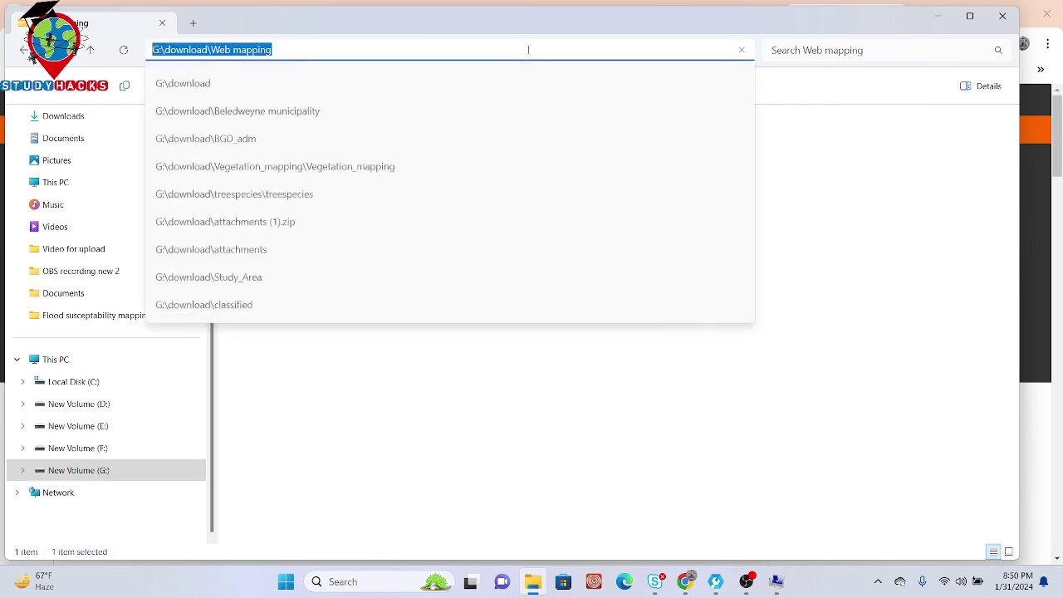
pyautogui.click(467, 386)
pyautogui.doubleClick(341, 136)
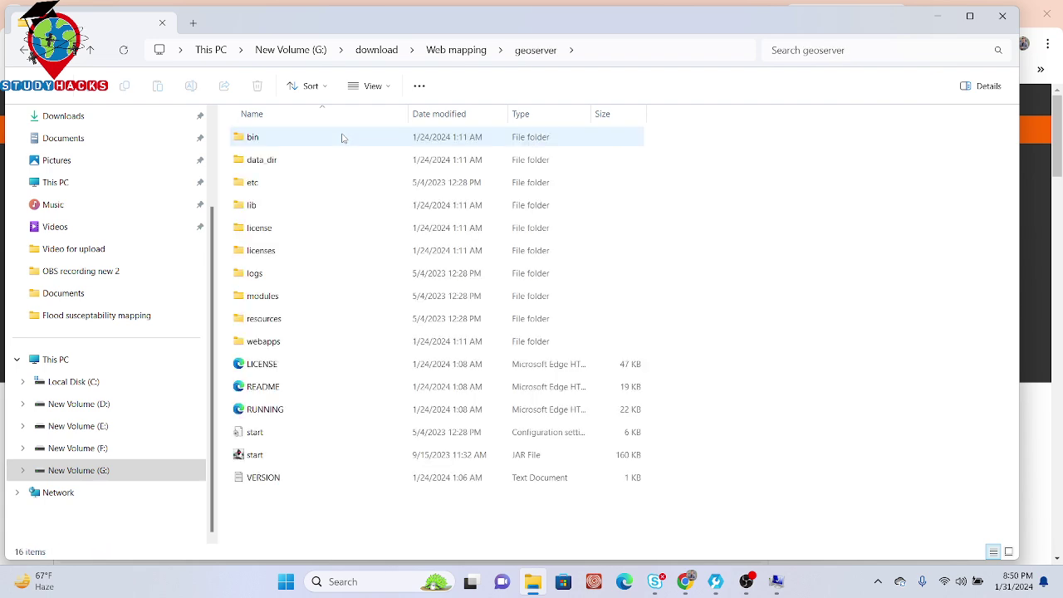
pyautogui.click(602, 54)
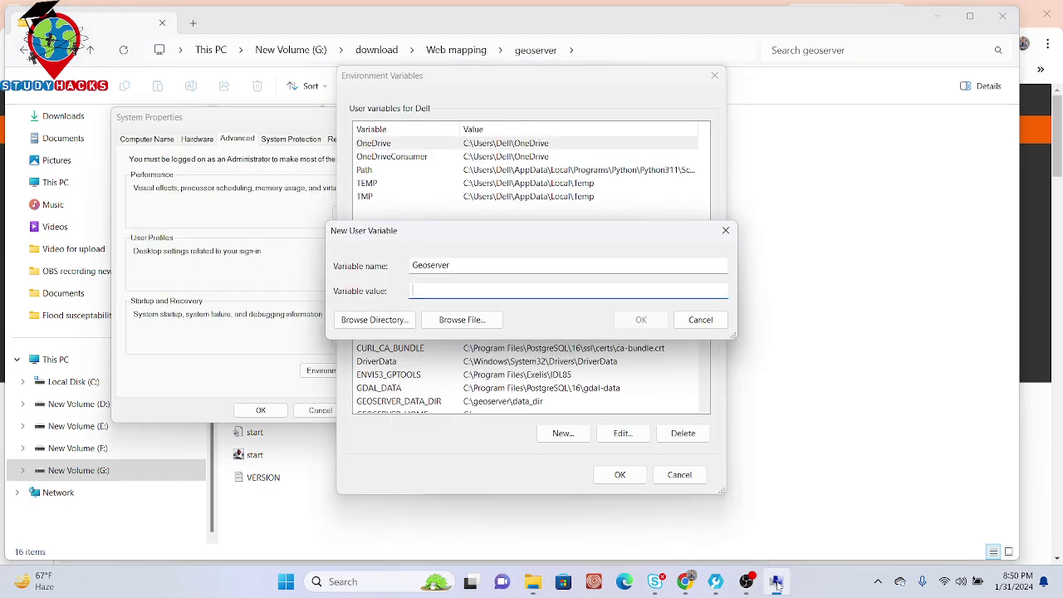
# Step: Save user variable Geoserver as G:\download\Web mapping\geoserver, then start a new system variable
pyautogui.write('G:\\download\\Web mapping\\geoserver')
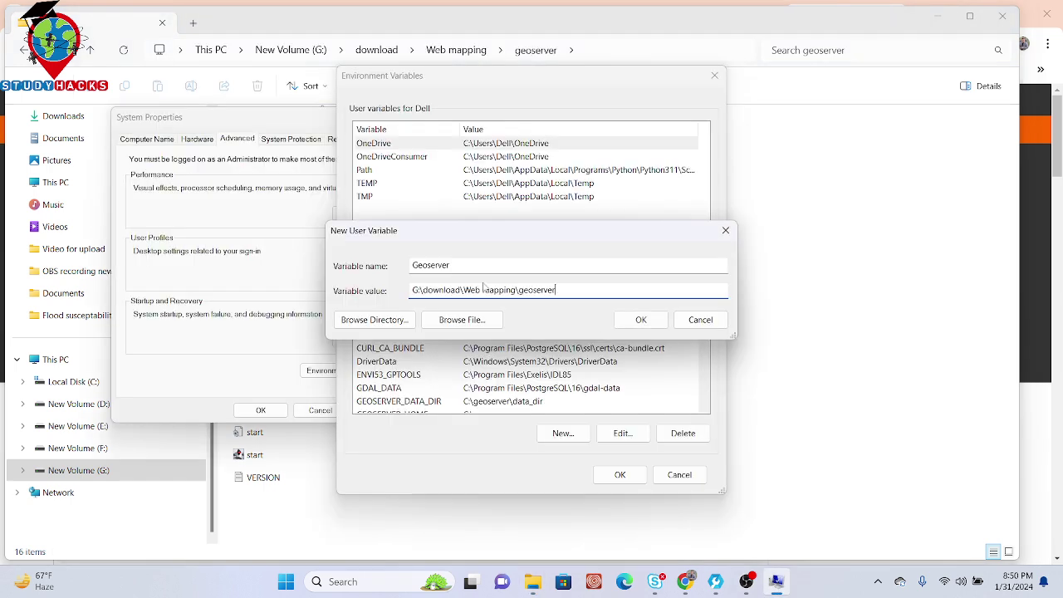
pyautogui.click(642, 320)
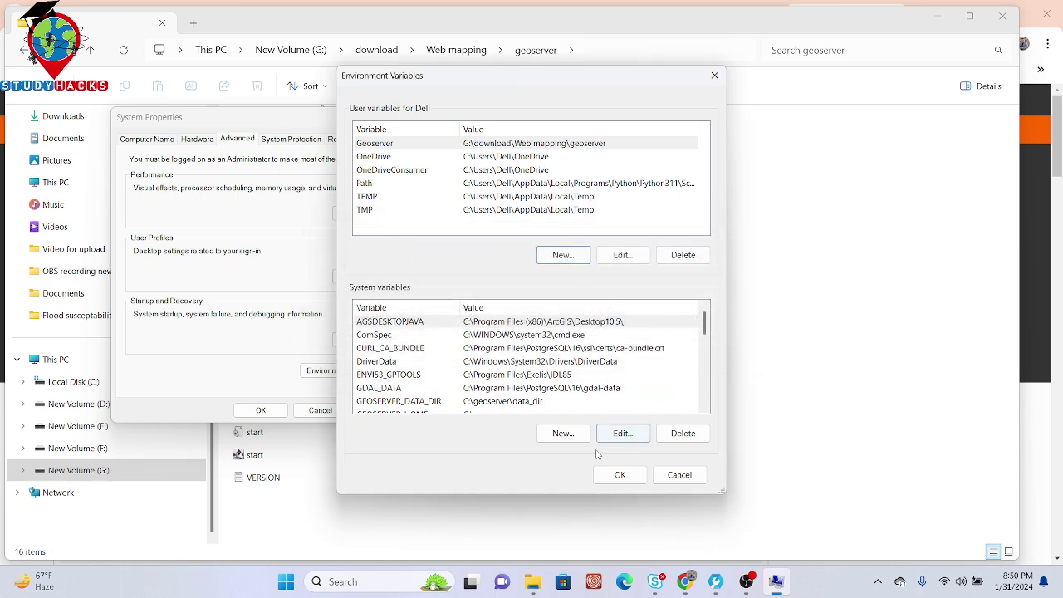
pyautogui.click(567, 440)
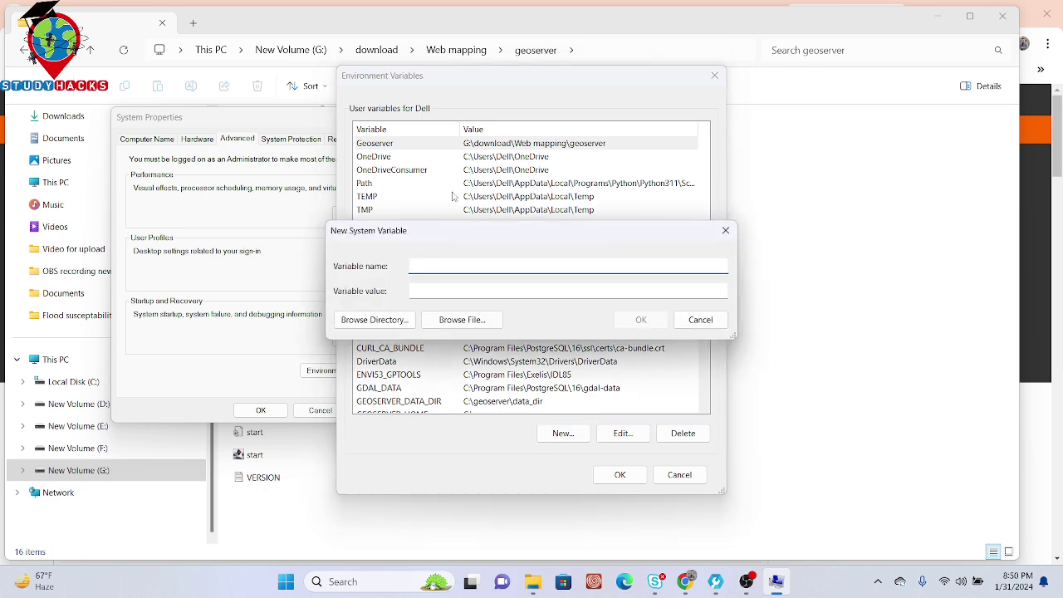
# Step: Copy the data_dir path and paste G:\download\Web mapping\geoserver\data_dir as the variable value
pyautogui.click(793, 158)
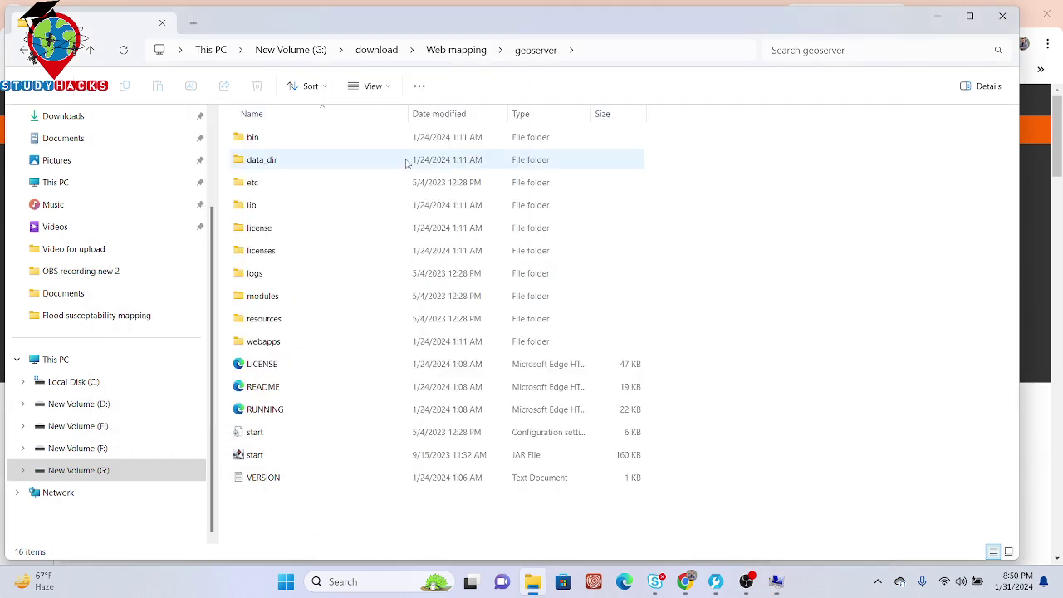
pyautogui.doubleClick(290, 161)
pyautogui.click(669, 41)
pyautogui.hotkey('ctrl', 'c')
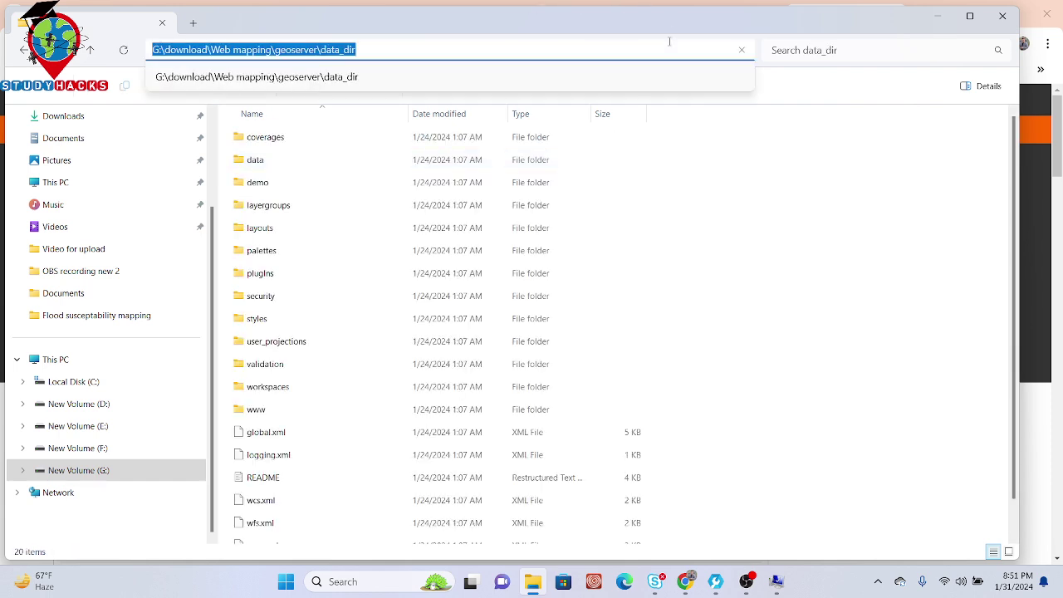
pyautogui.moveTo(781, 581)
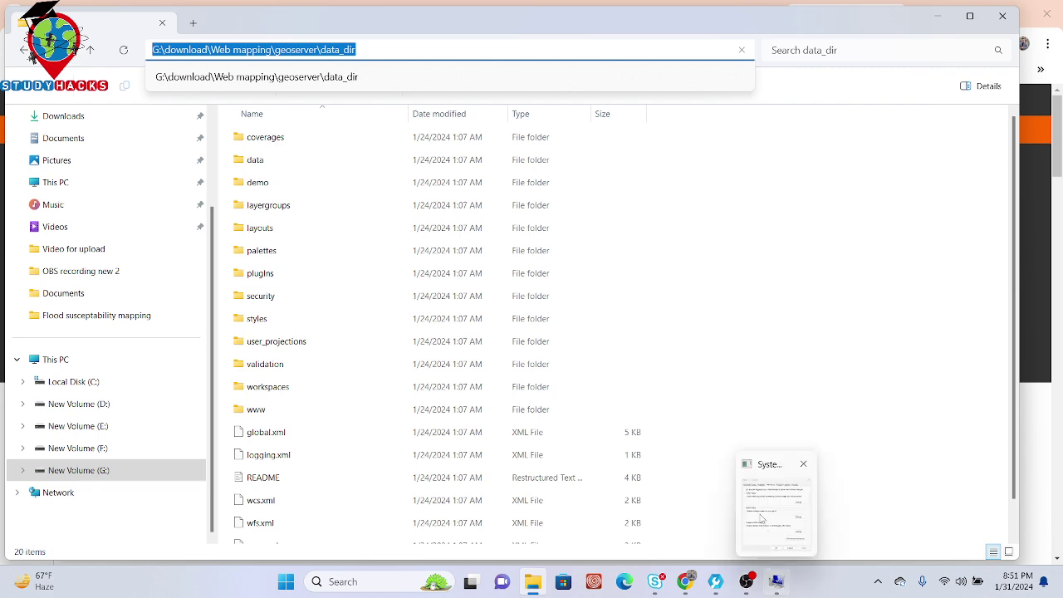
pyautogui.click(795, 499)
pyautogui.click(448, 292)
pyautogui.hotkey('ctrl', 'v')
pyautogui.click(446, 267)
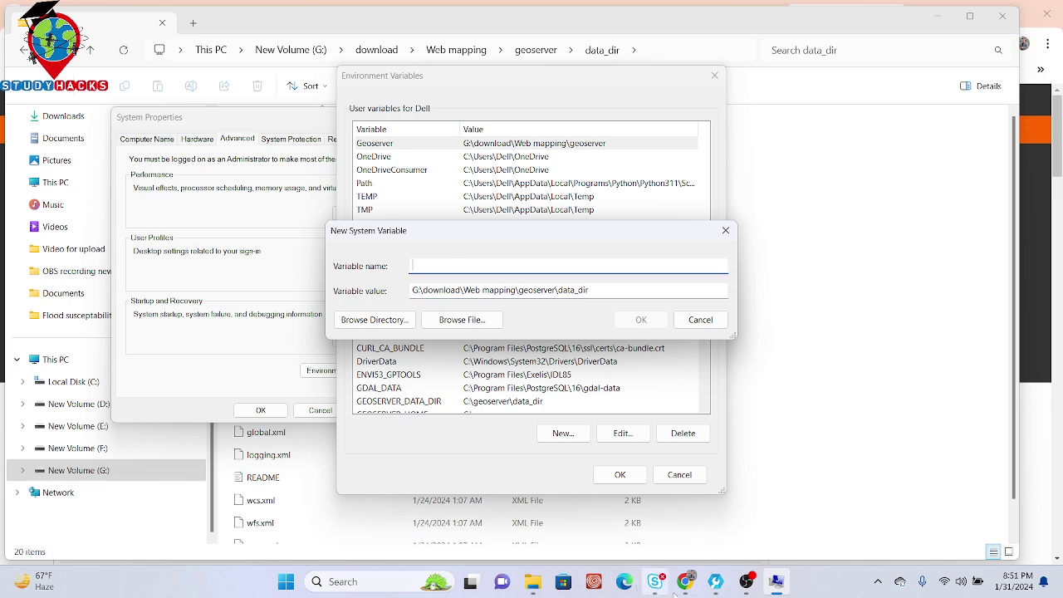
# Step: In the Windows binary guide's environment-variable note, copy the name GEOSERVER_DATA_DIR
pyautogui.moveTo(685, 581)
pyautogui.click(646, 515)
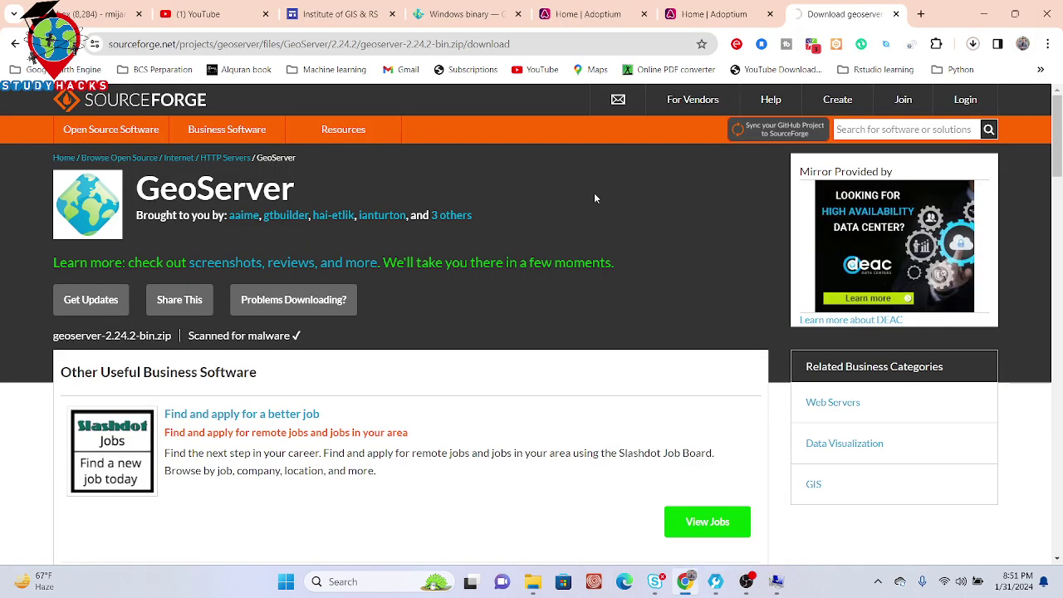
pyautogui.click(467, 14)
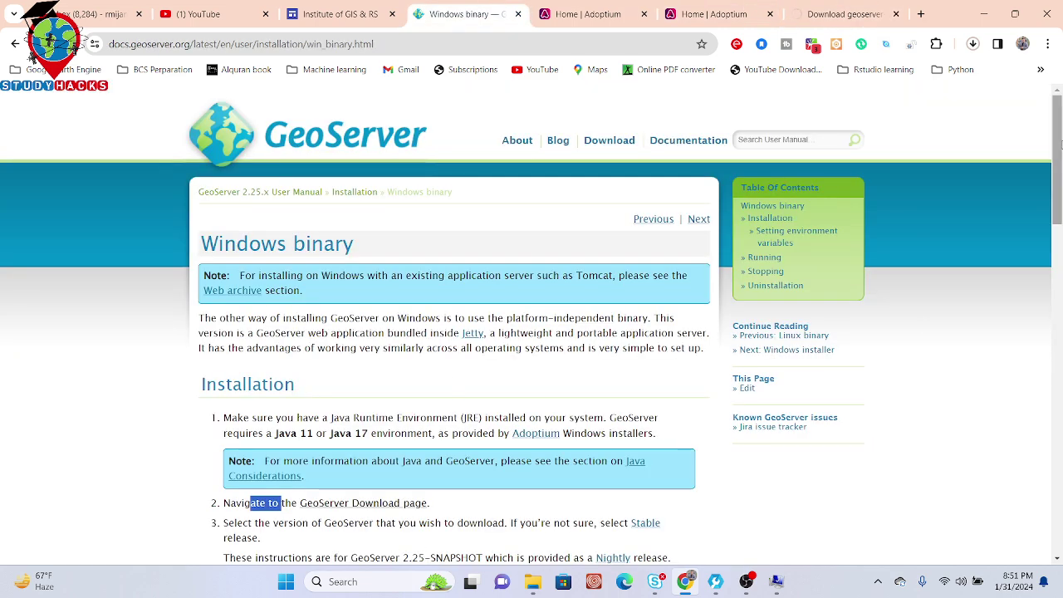
pyautogui.moveTo(1058, 158); pyautogui.dragTo(1060, 246)
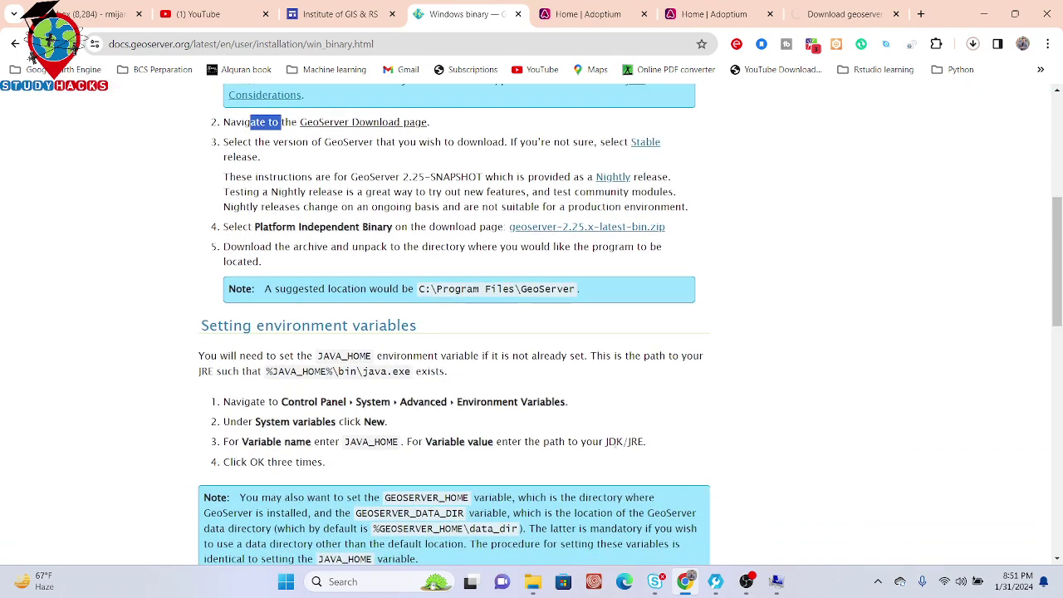
pyautogui.moveTo(356, 514); pyautogui.dragTo(465, 515)
pyautogui.hotkey('ctrl', 'c')
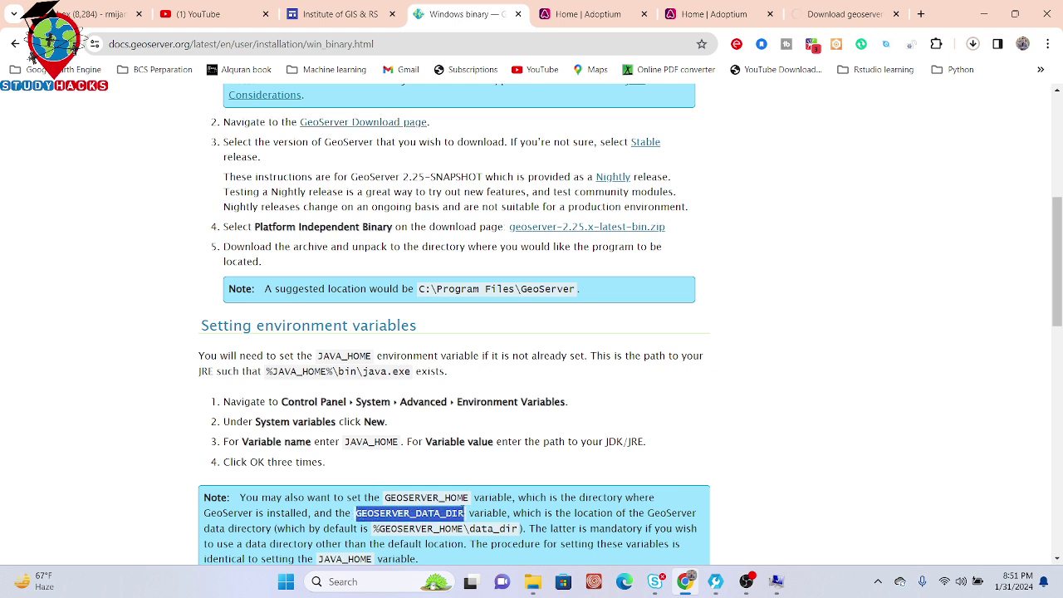
# Step: Name the system variable GEOSERVER_DATA_DIR, save it, and close Environment Variables and System Properties
pyautogui.click(780, 583)
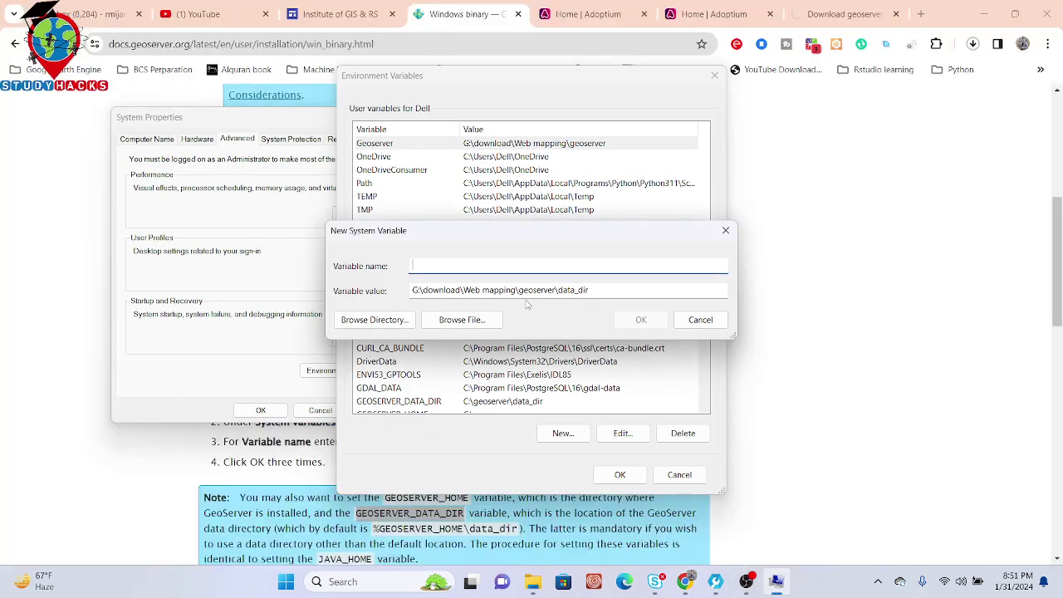
pyautogui.hotkey('ctrl', 'v')
pyautogui.click(641, 320)
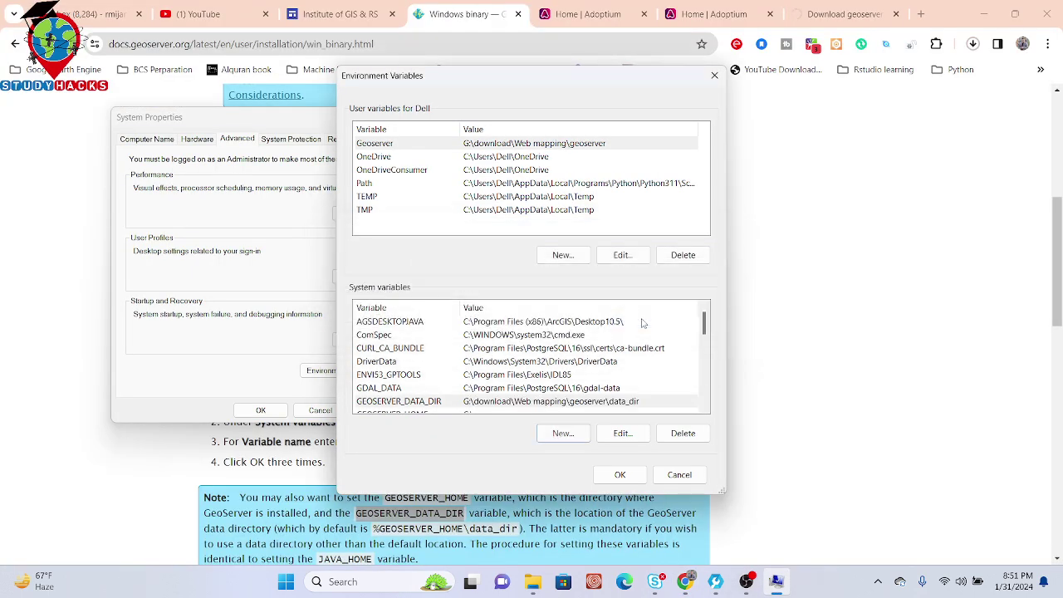
pyautogui.click(620, 475)
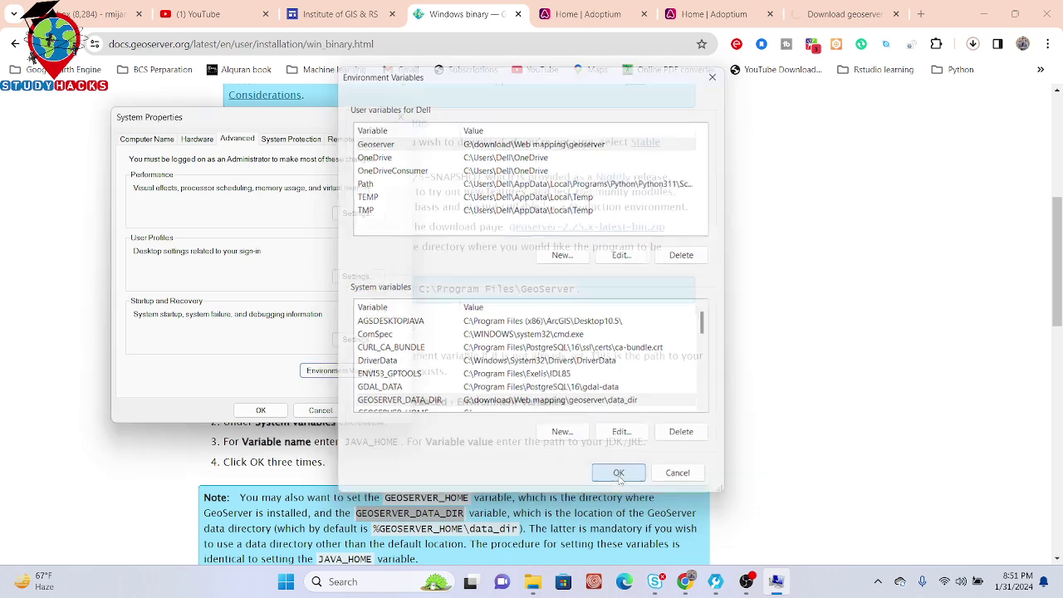
pyautogui.click(264, 410)
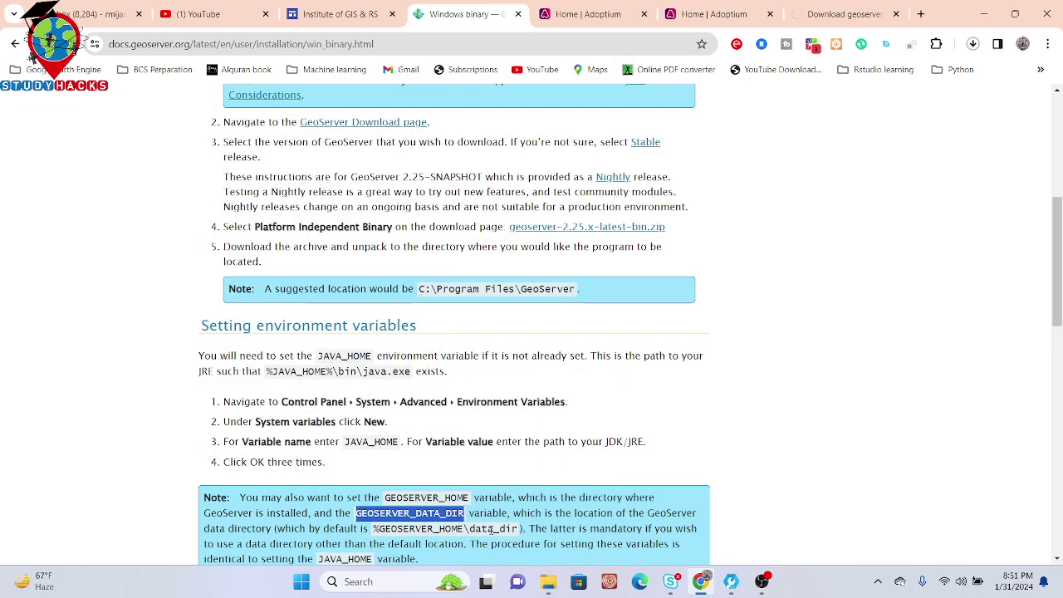
# Step: Run startup.bat from G:\download\Web mapping\geoserver\bin
pyautogui.moveTo(536, 585)
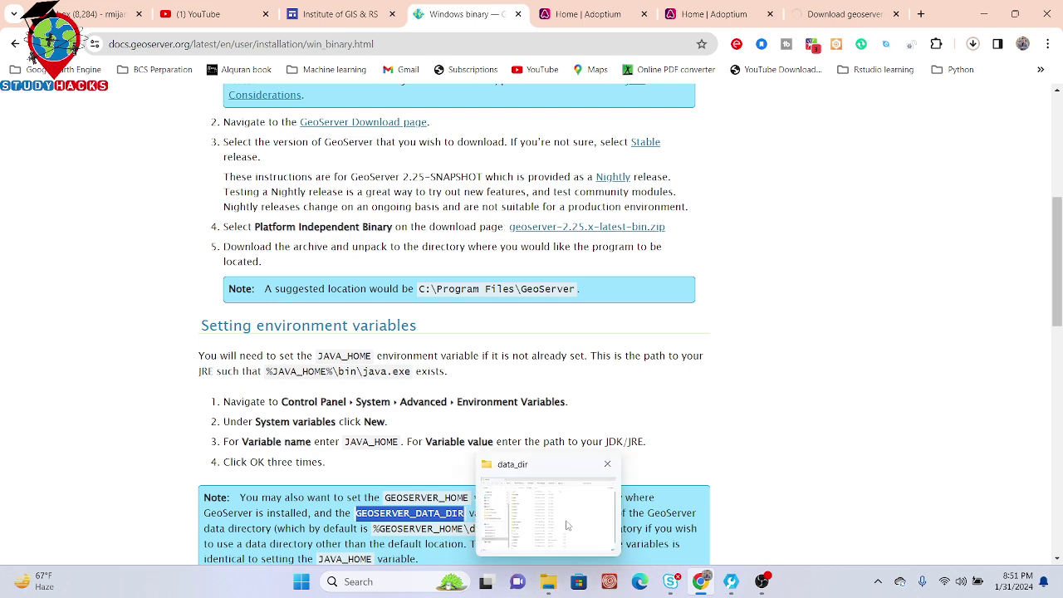
pyautogui.click(570, 515)
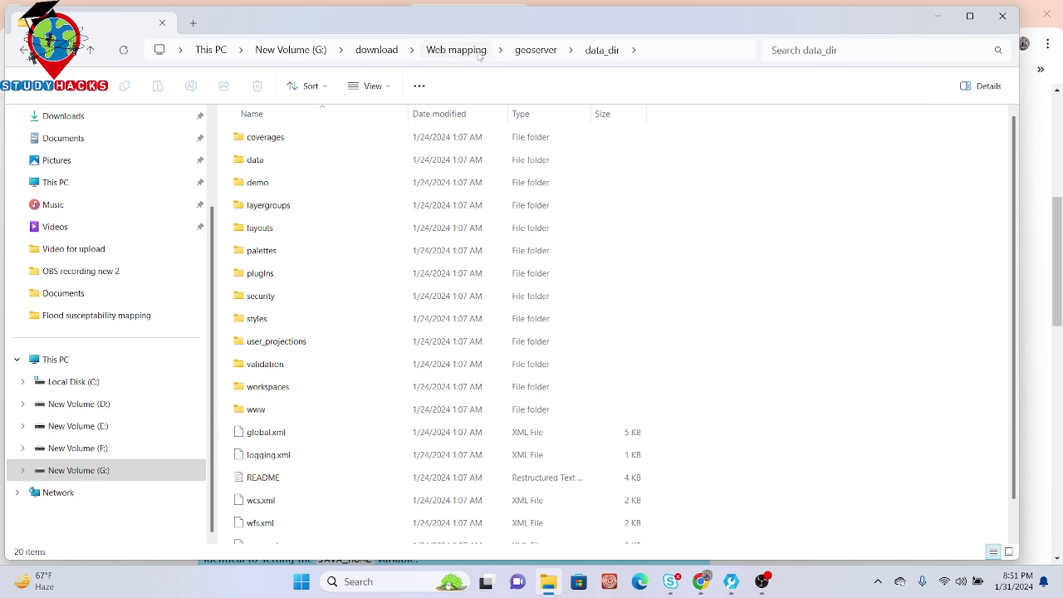
pyautogui.click(521, 51)
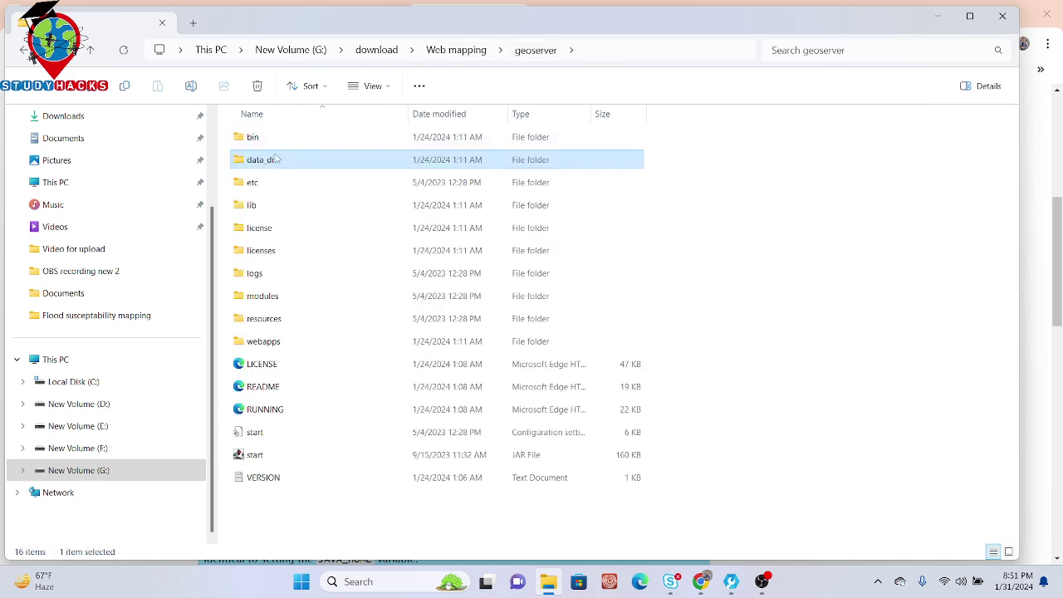
pyautogui.doubleClick(252, 138)
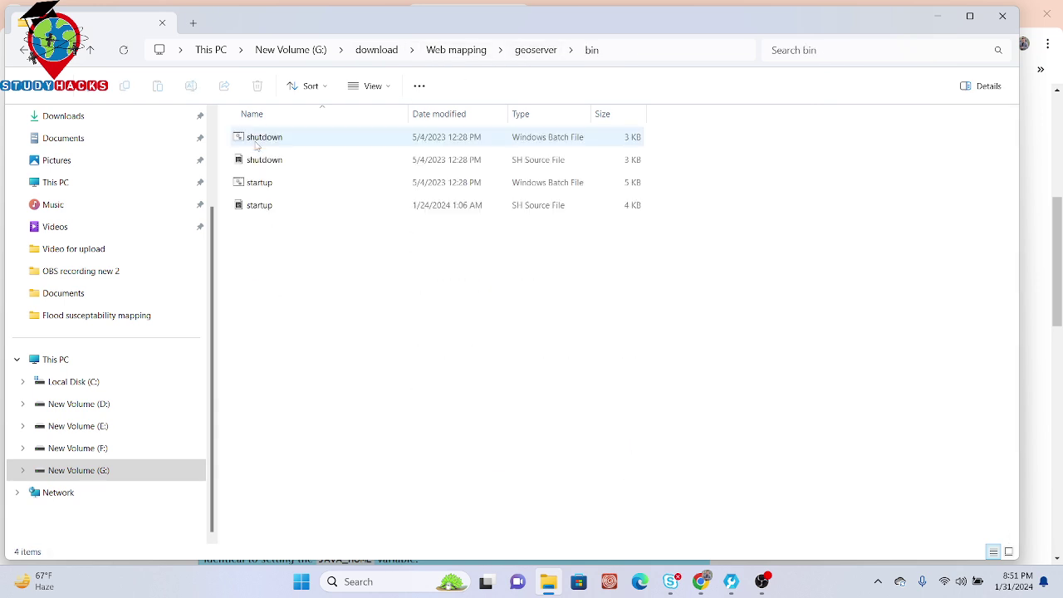
pyautogui.click(273, 186)
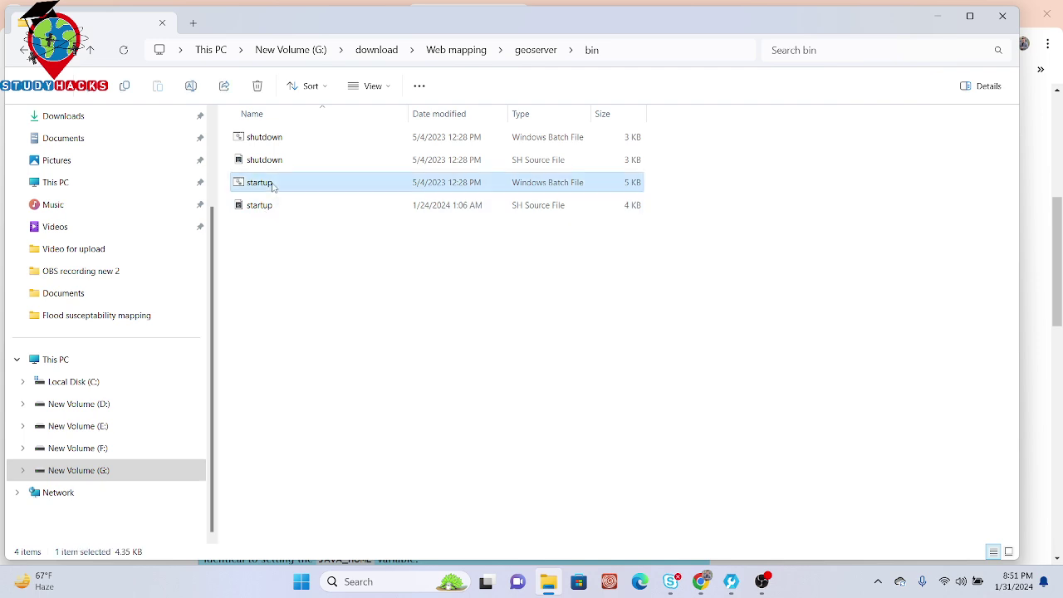
pyautogui.doubleClick(273, 185)
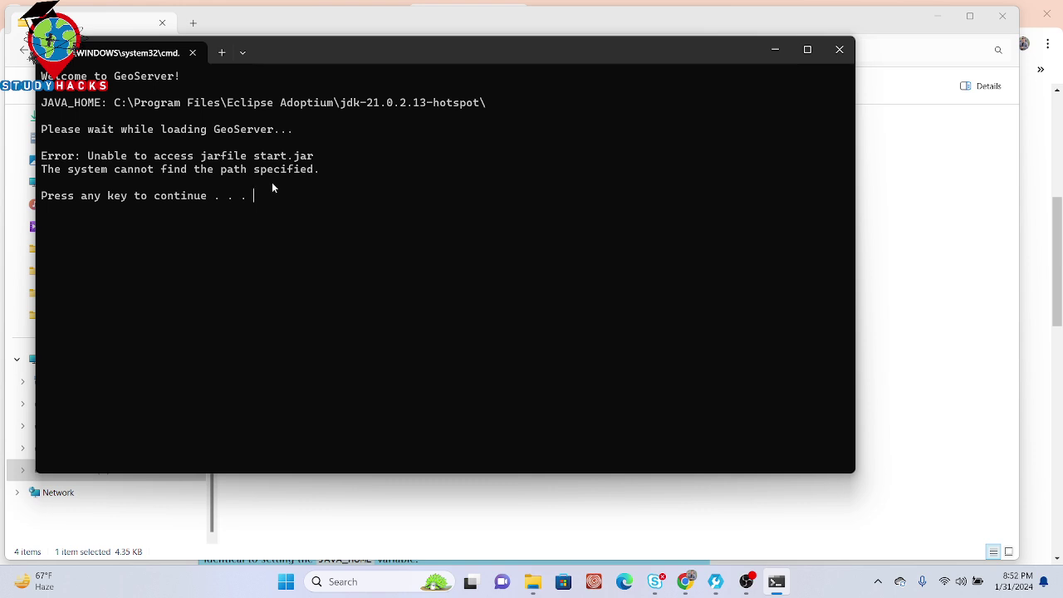
# Step: Retry the startup script and close the console reporting the start.jar error
pyautogui.press('Return')
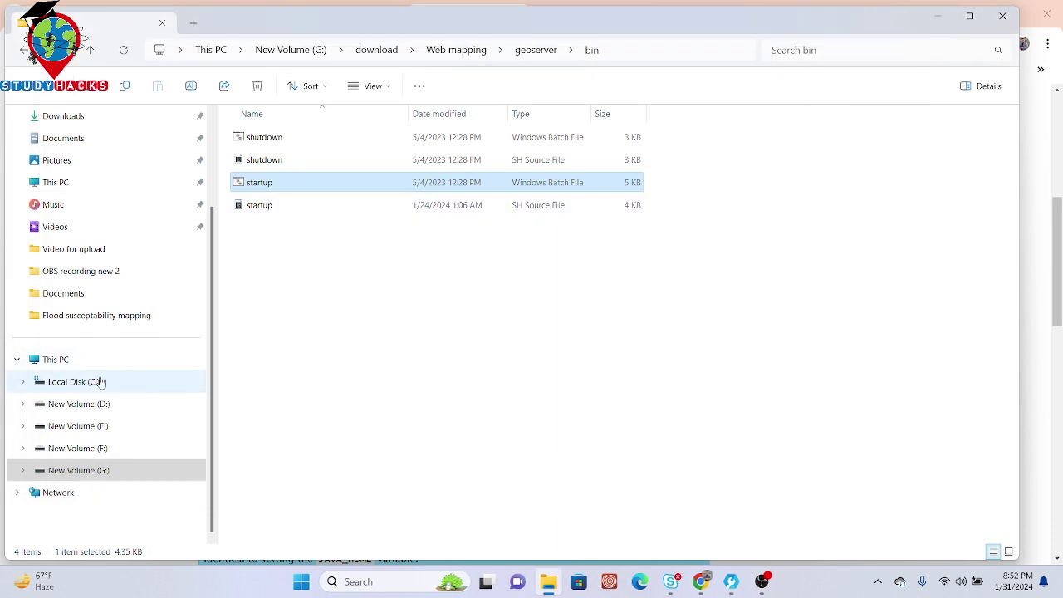
pyautogui.doubleClick(279, 184)
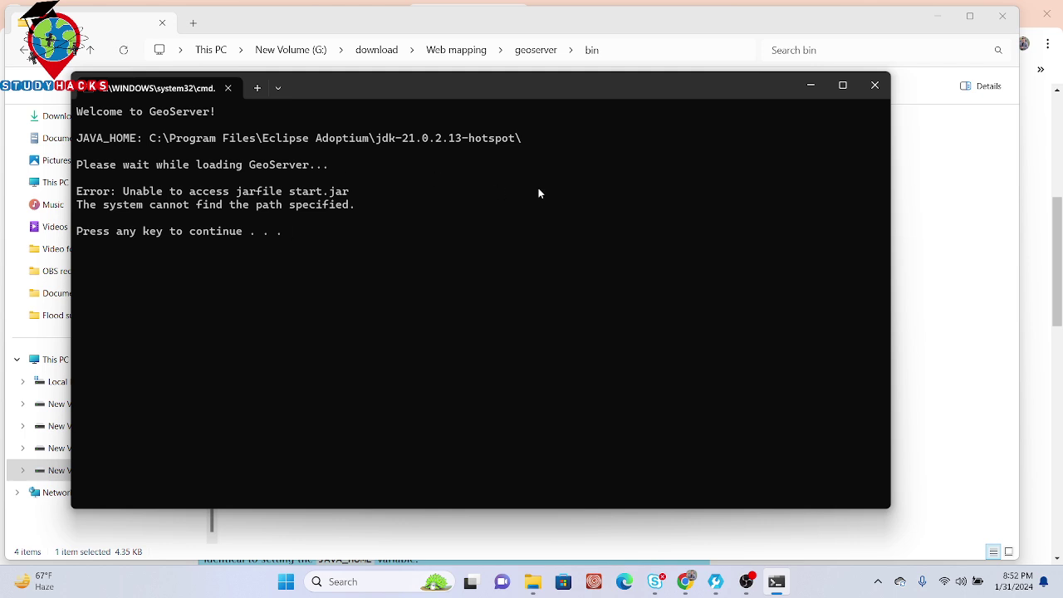
pyautogui.click(874, 86)
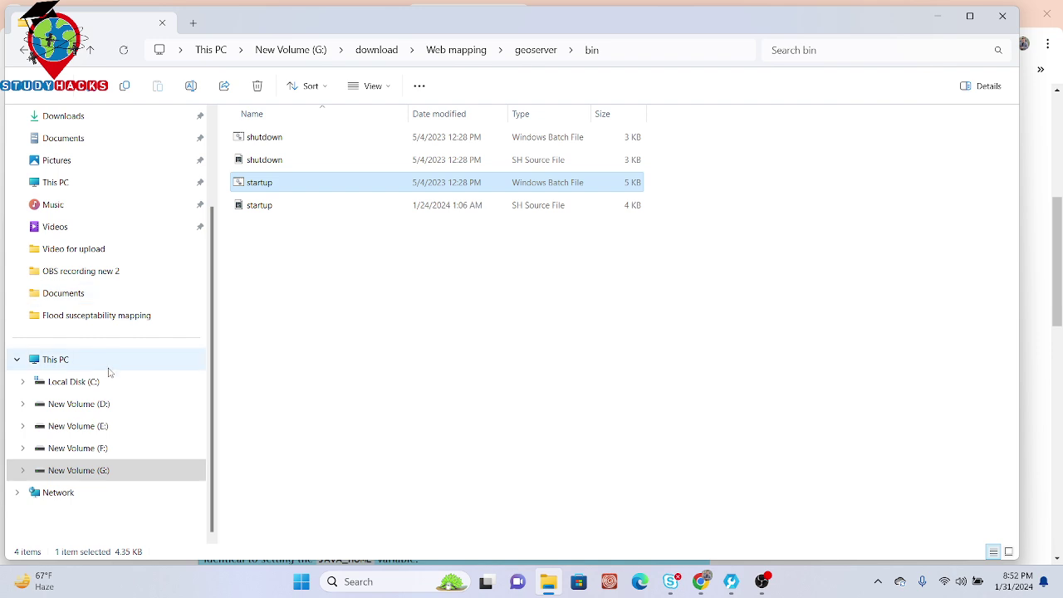
# Step: Launch startup.bat from C:\geoserver\bin and wait until GeoServer reports it started on port 8080
pyautogui.click(90, 382)
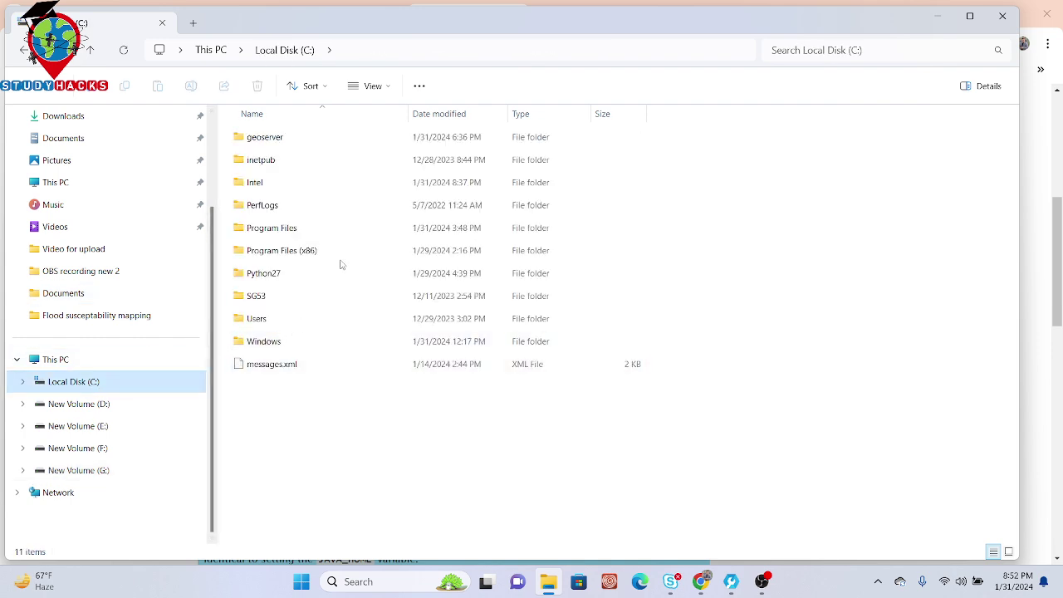
pyautogui.doubleClick(266, 137)
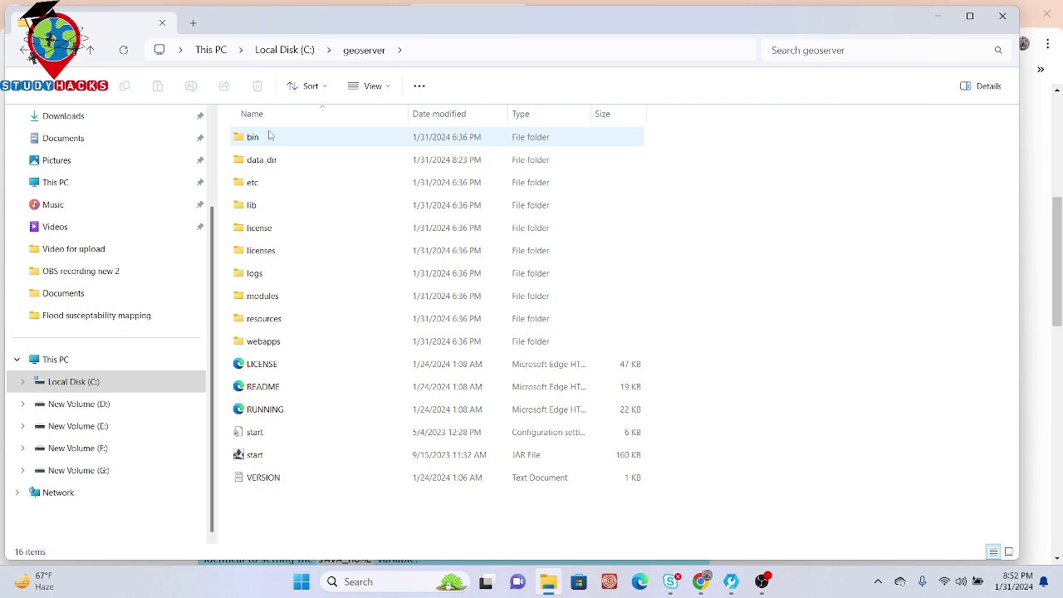
pyautogui.doubleClick(268, 137)
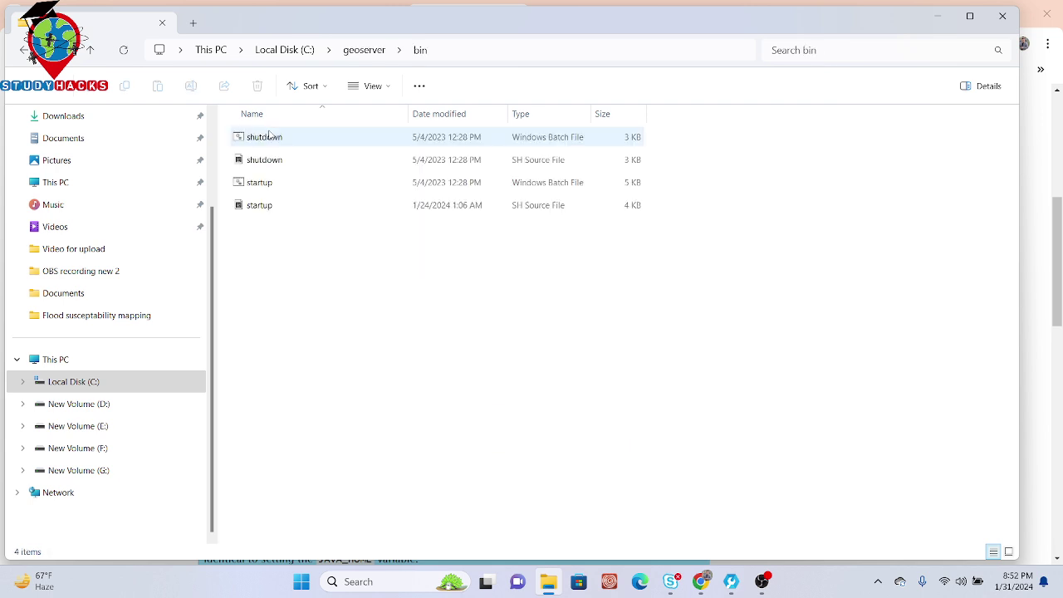
pyautogui.doubleClick(264, 184)
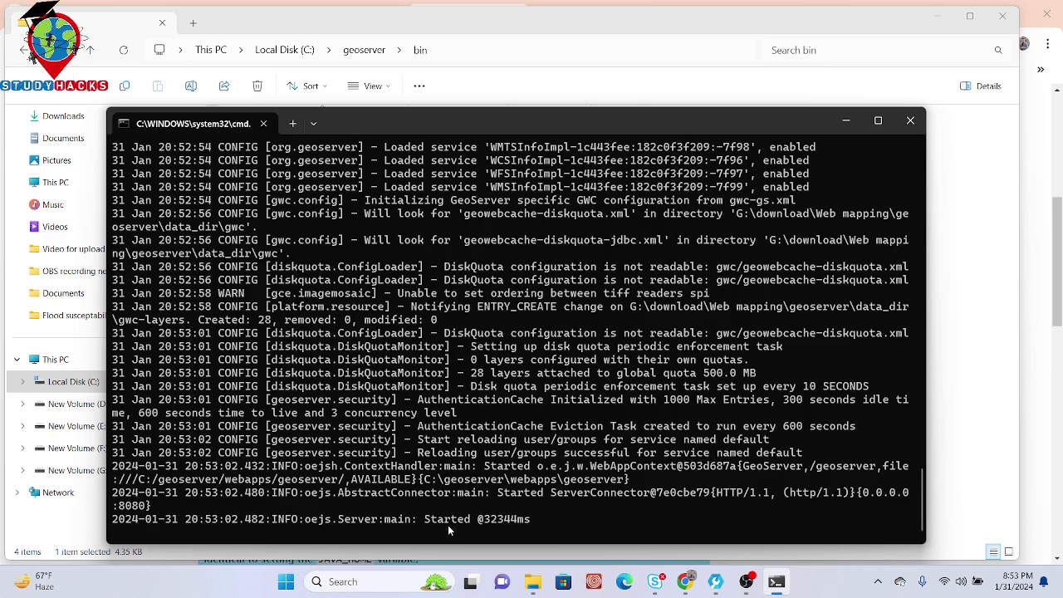
pyautogui.click(683, 584)
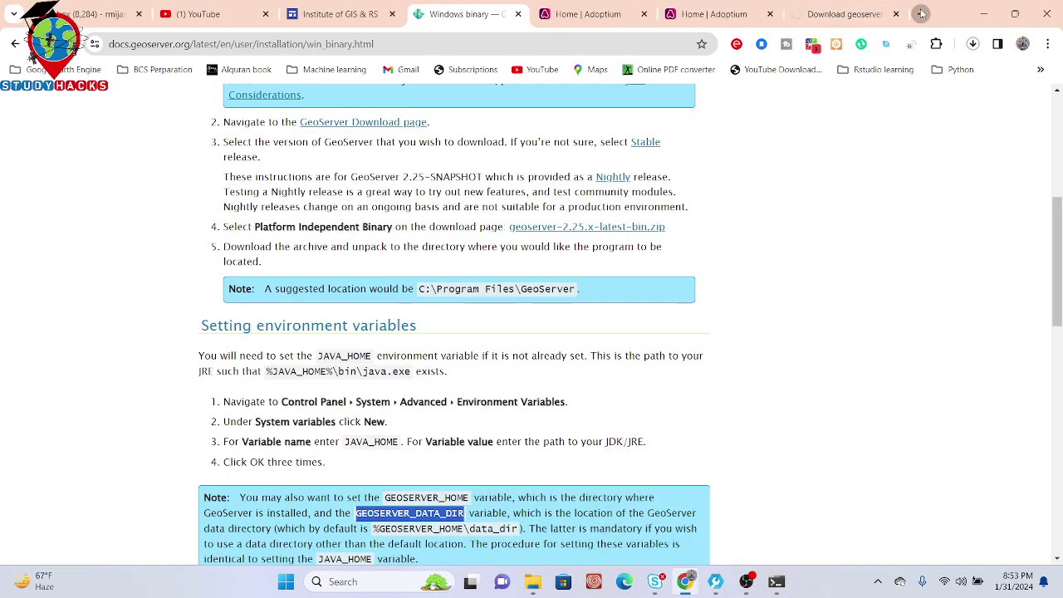
# Step: Load localhost:8080/geoserver in a new Chrome tab
pyautogui.click(921, 13)
pyautogui.write('loca')
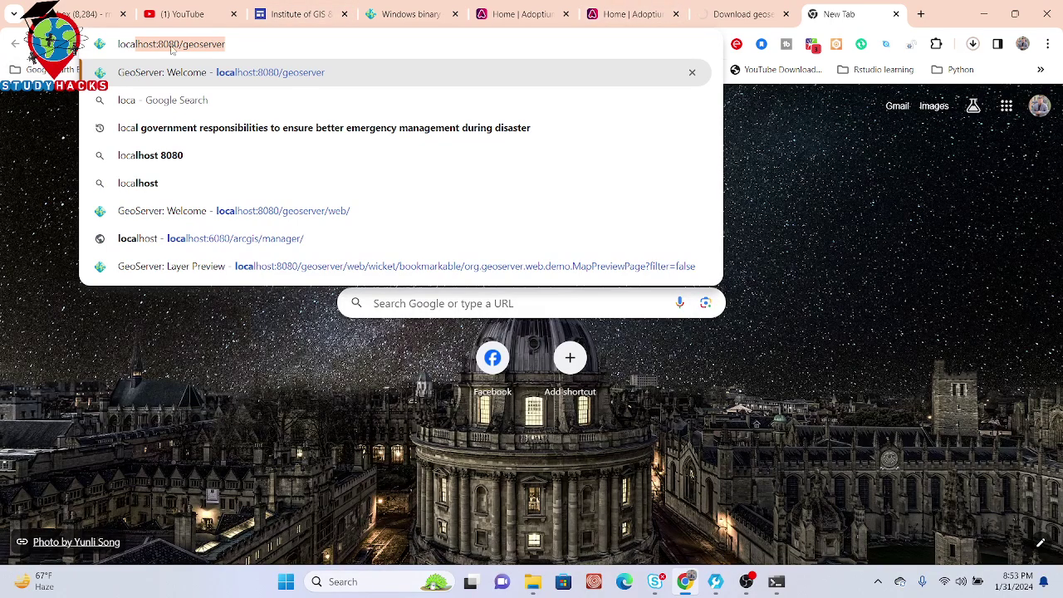
pyautogui.click(241, 43)
pyautogui.press('Return')
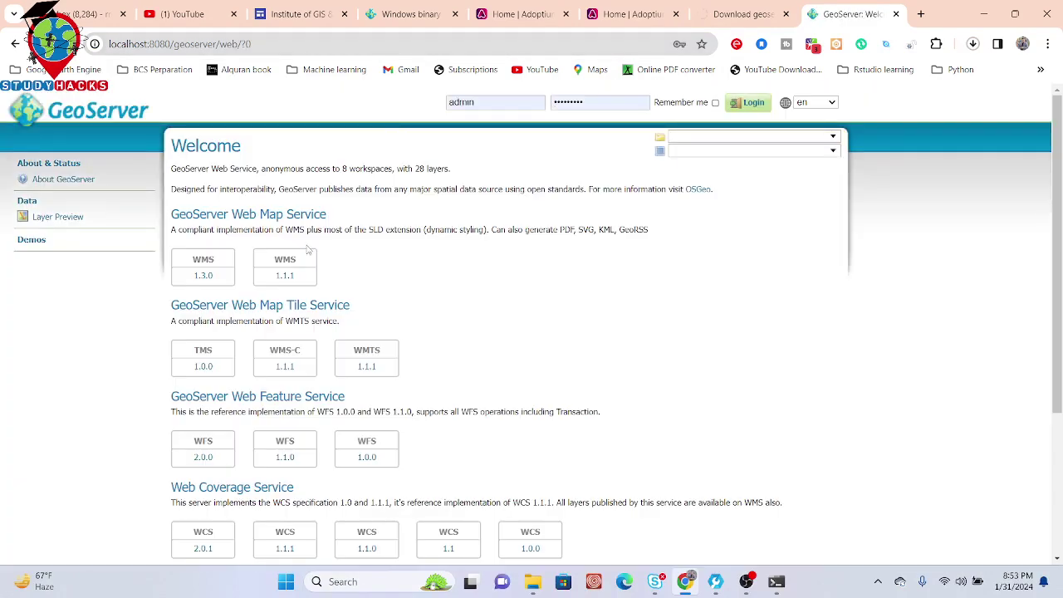
# Step: Fill in the administrator username and replace the password field with the admin password
pyautogui.click(490, 103)
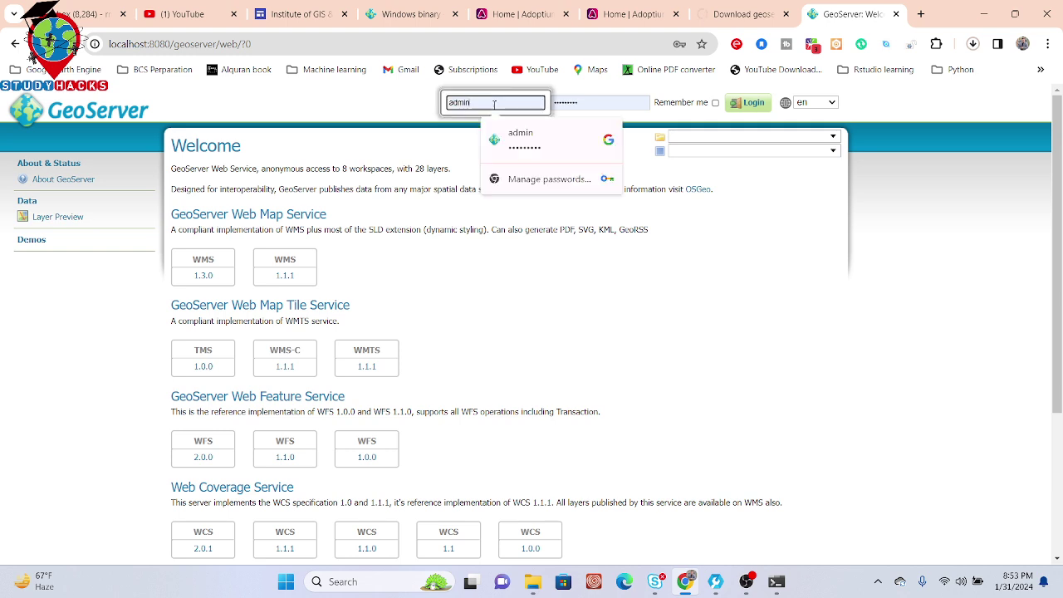
pyautogui.click(570, 102)
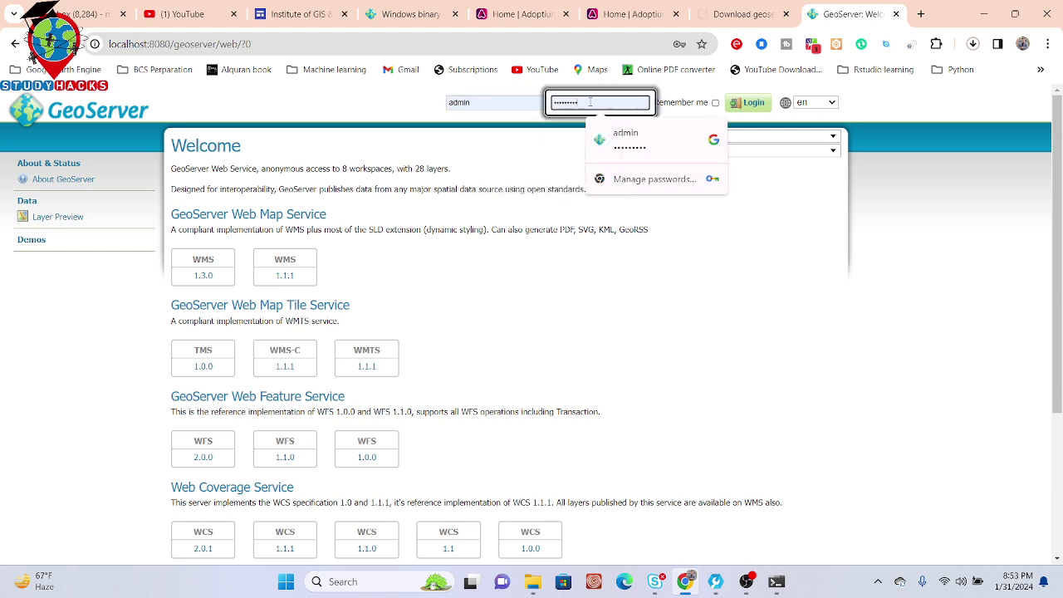
pyautogui.click(488, 102)
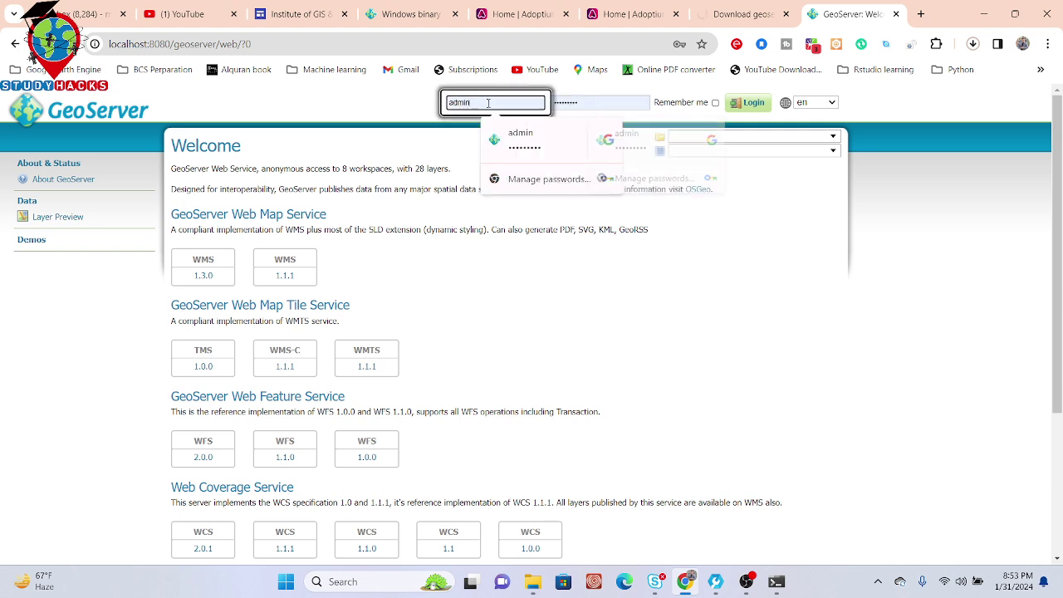
pyautogui.click(602, 103)
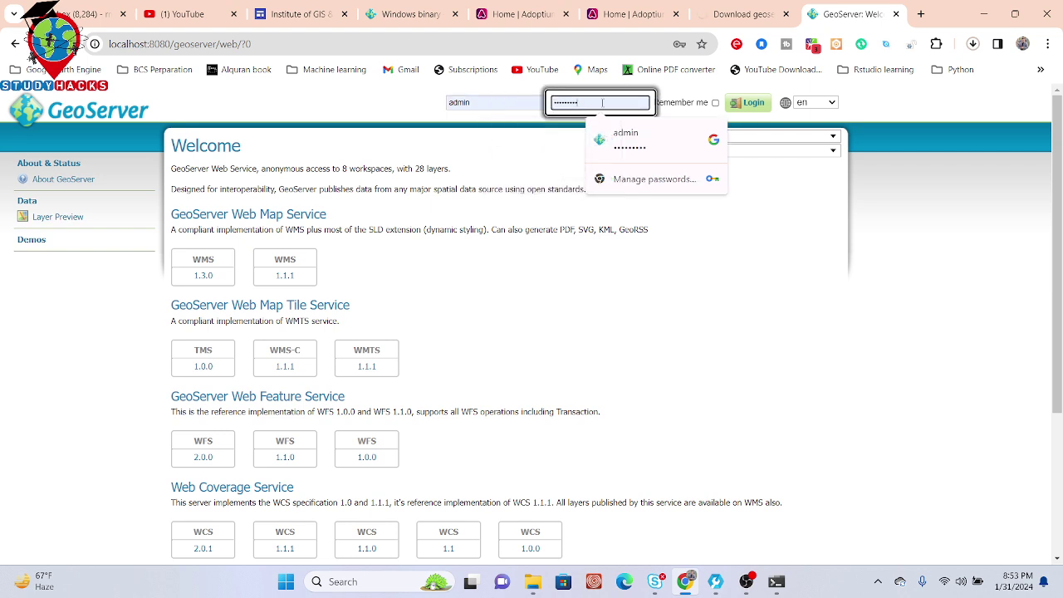
pyautogui.click(481, 102)
pyautogui.click(589, 101)
pyautogui.doubleClick(589, 100)
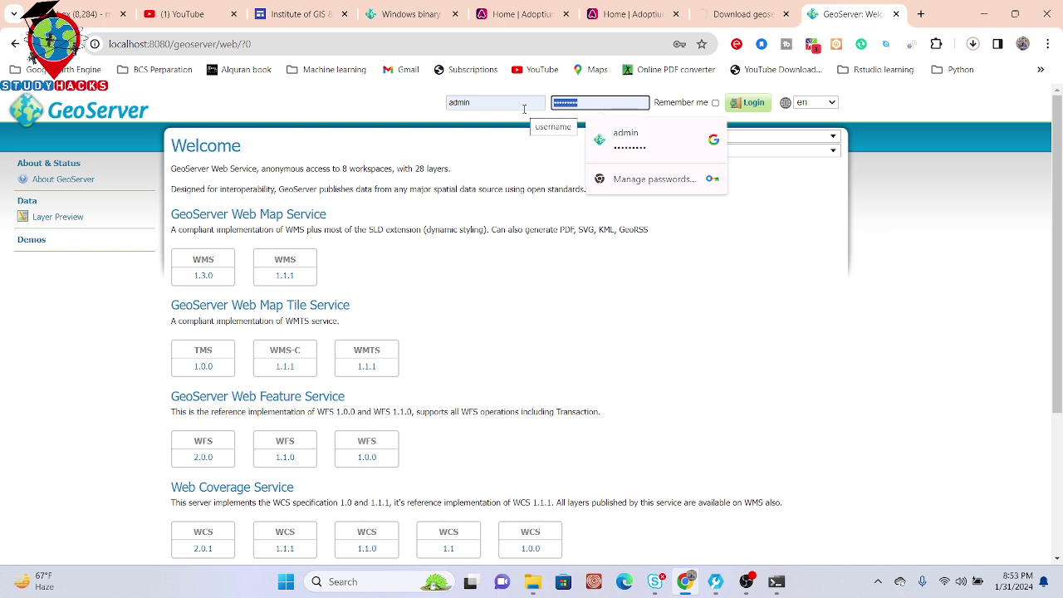
pyautogui.write('geoser')
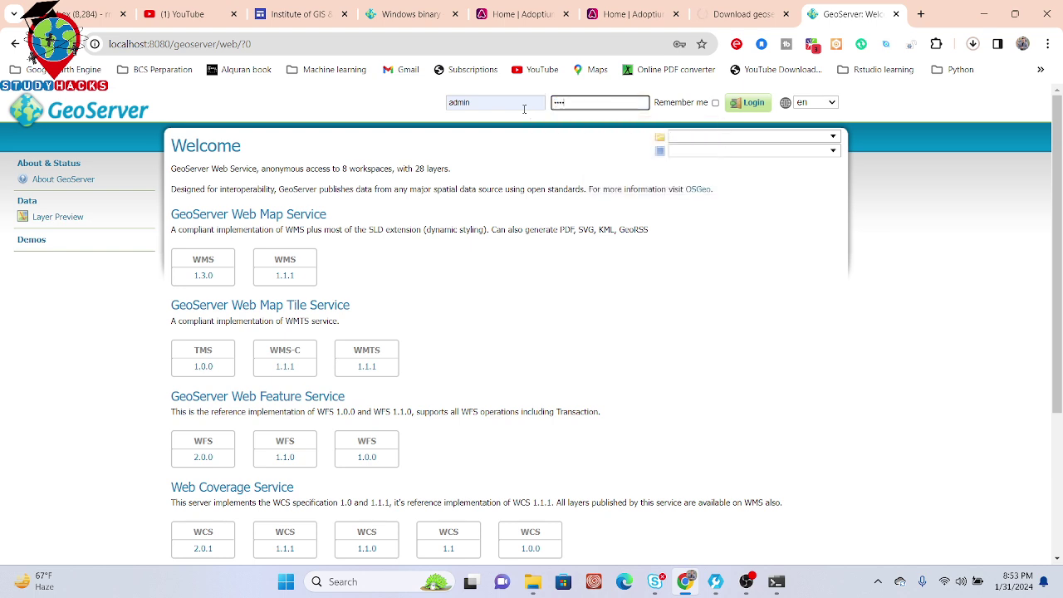
pyautogui.write('ver')
# Step: Log in to GeoServer as admin, then switch to the Institute of GIS & RS tab
pyautogui.click(749, 105)
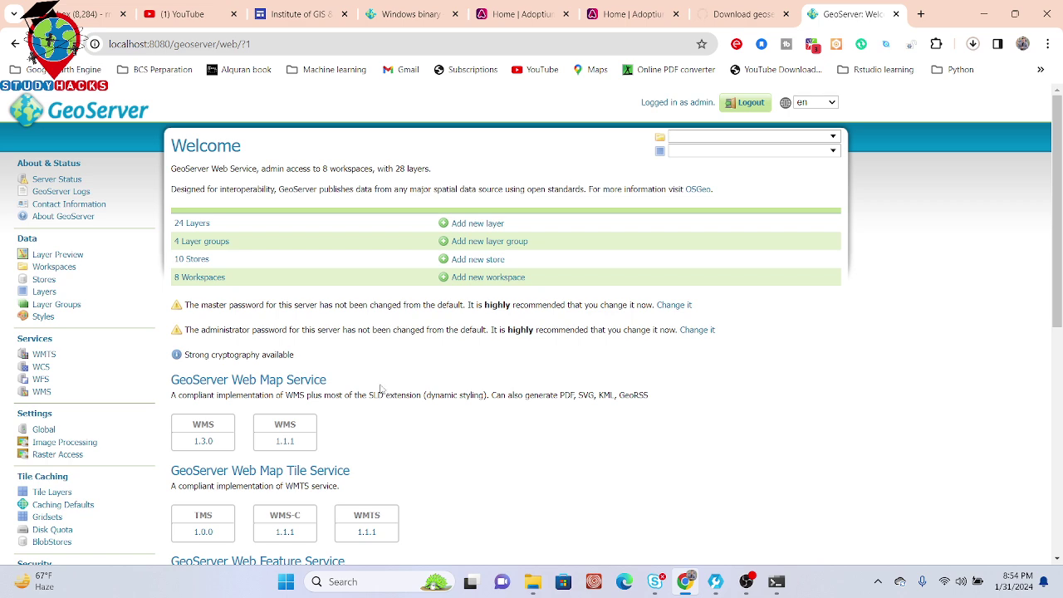
pyautogui.click(304, 6)
# Step: Open the Google Earth Engine class page and review its booking contact and course content
pyautogui.moveTo(548, 105)
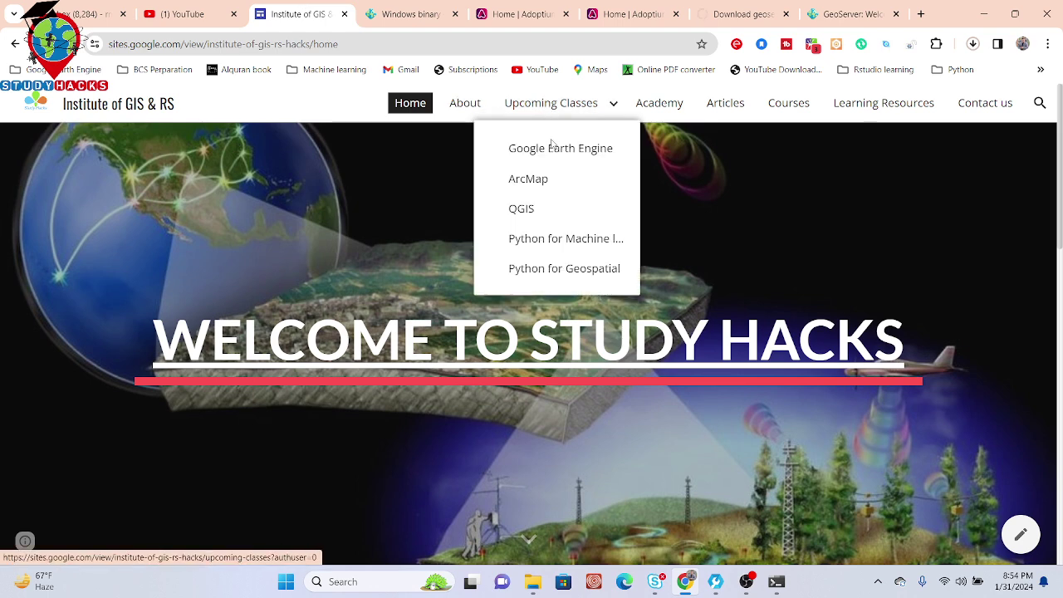
pyautogui.click(552, 150)
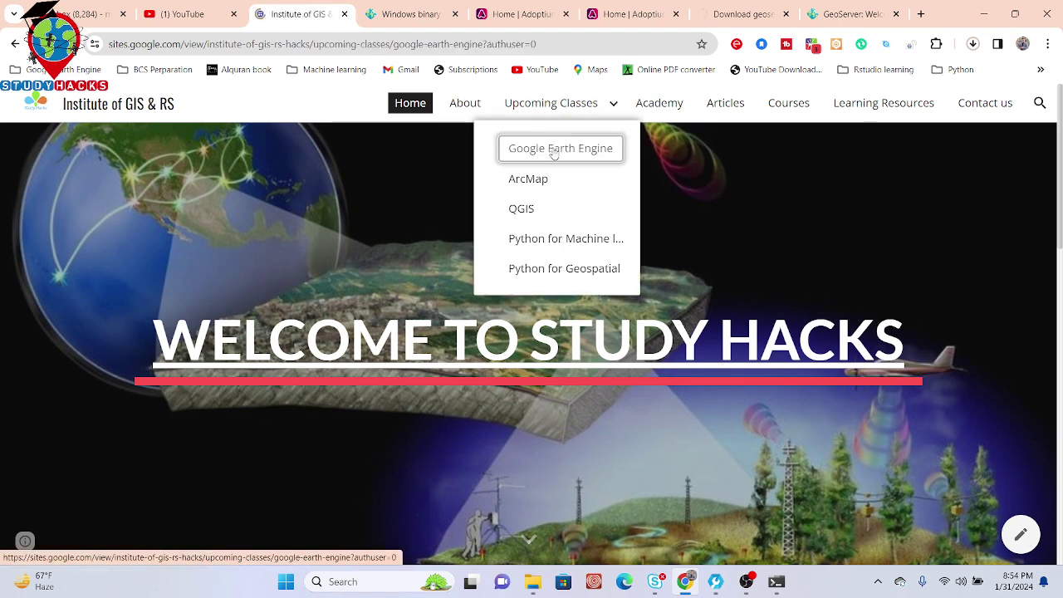
pyautogui.scroll(-5, 1059, 97)
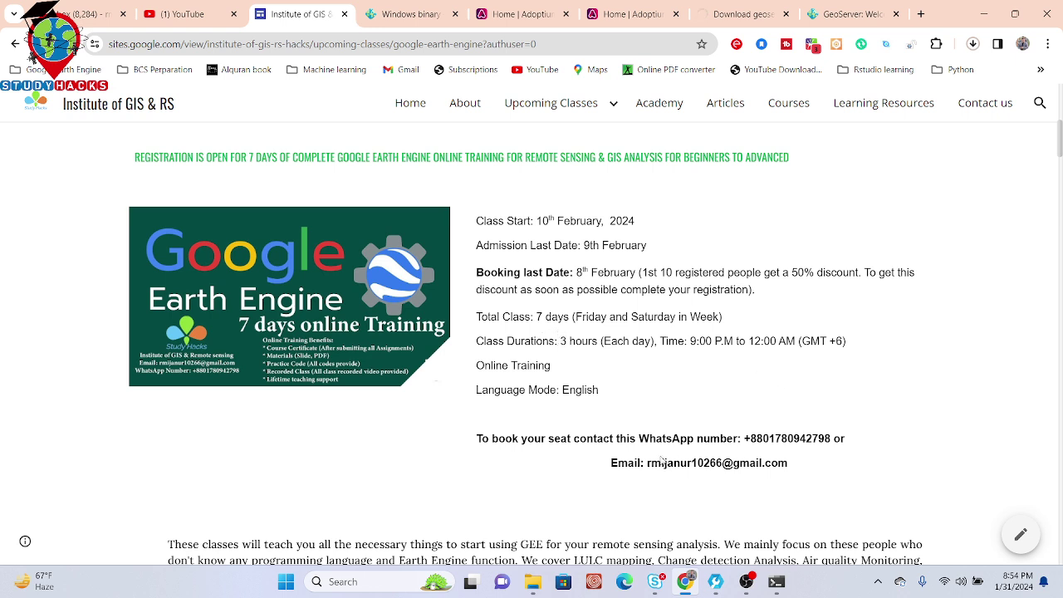
pyautogui.moveTo(639, 438); pyautogui.dragTo(804, 454)
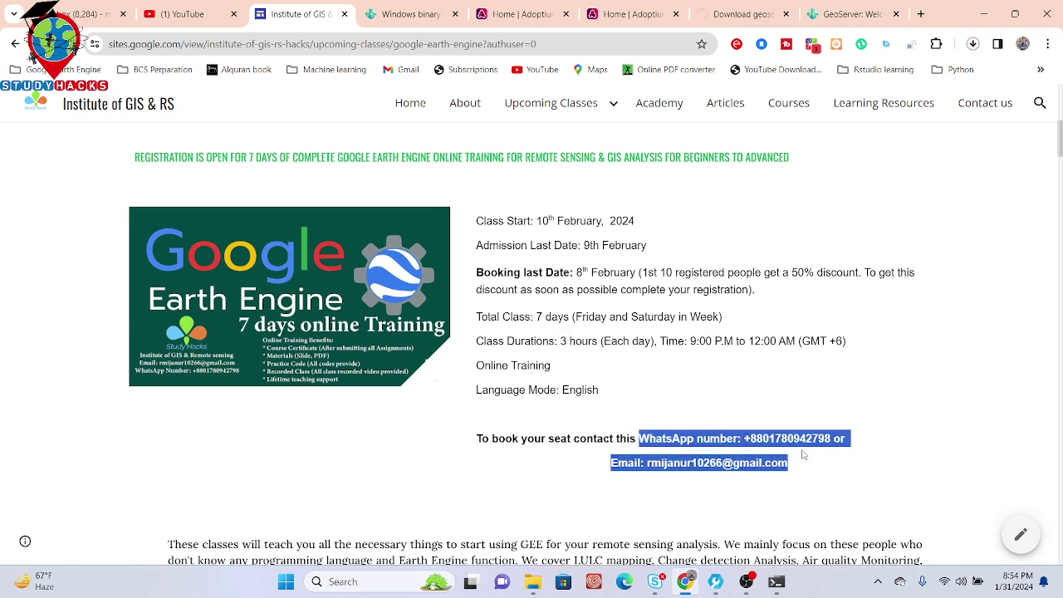
pyautogui.click(1059, 303)
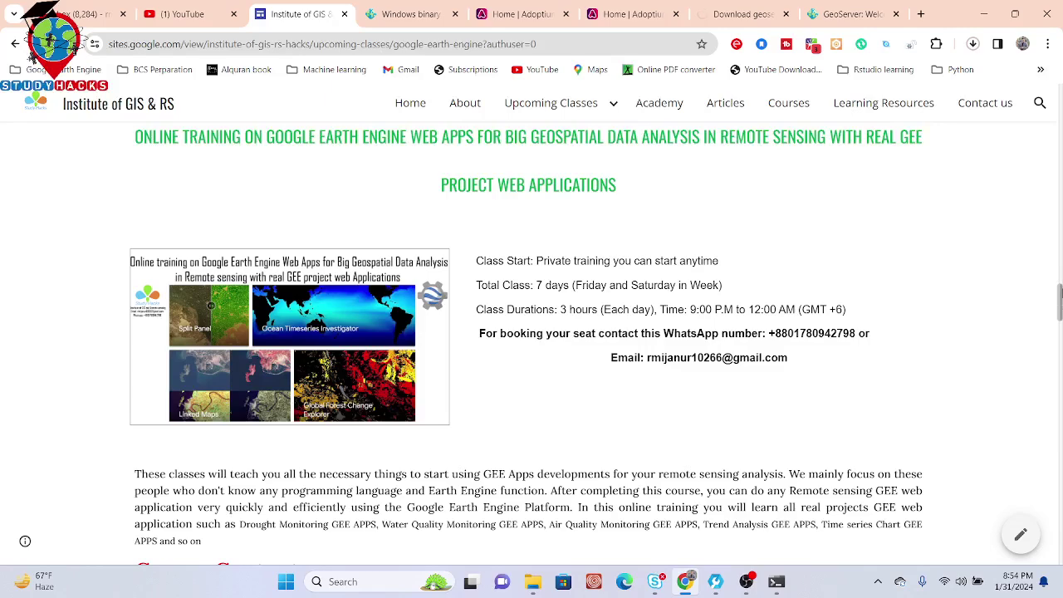
pyautogui.moveTo(1059, 304); pyautogui.dragTo(1034, 159)
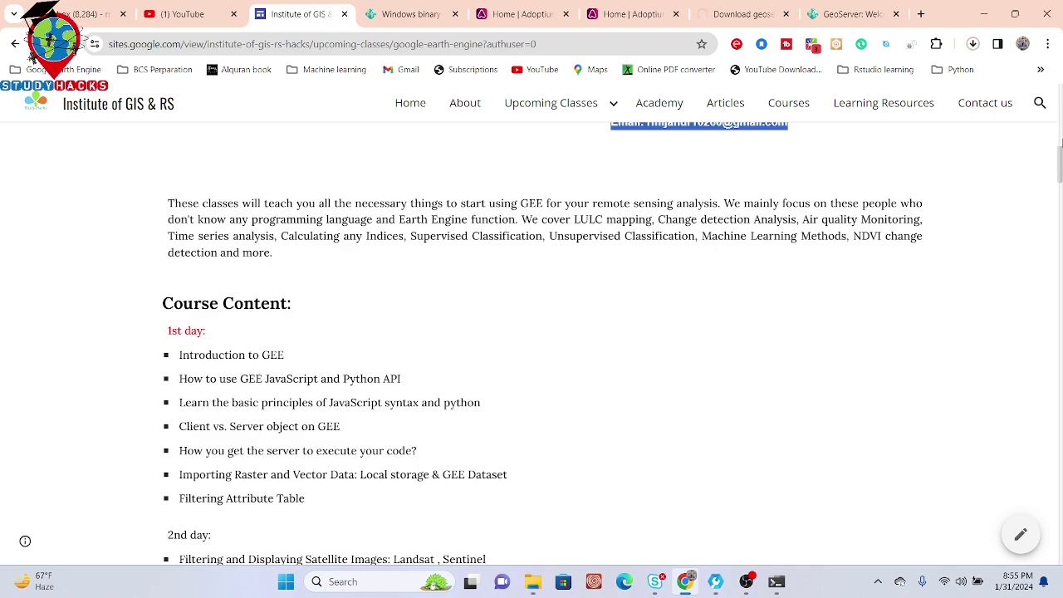
pyautogui.moveTo(1060, 153); pyautogui.dragTo(1060, 262)
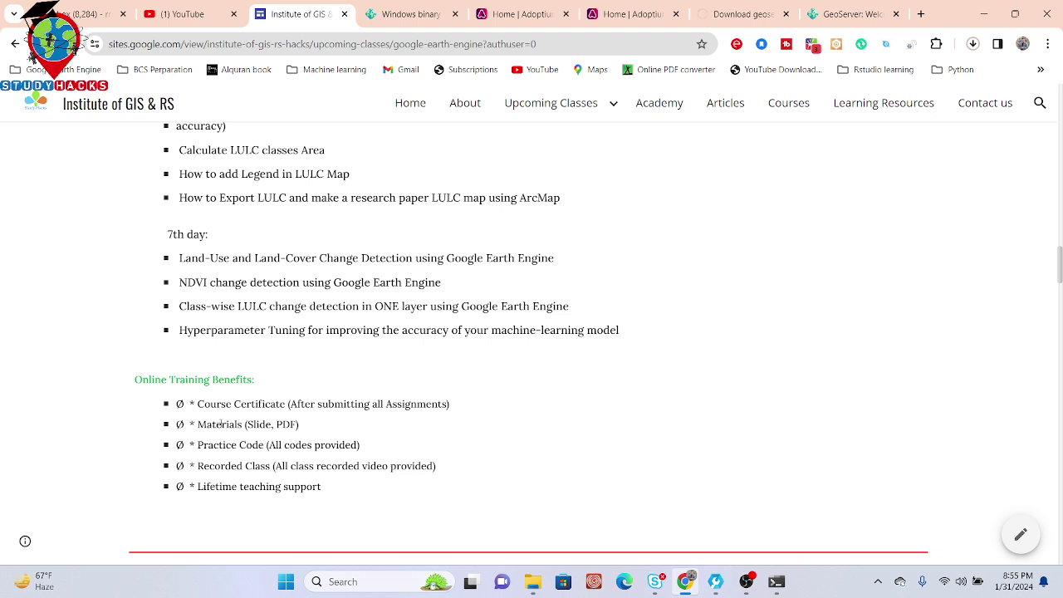
pyautogui.moveTo(198, 425); pyautogui.dragTo(309, 427)
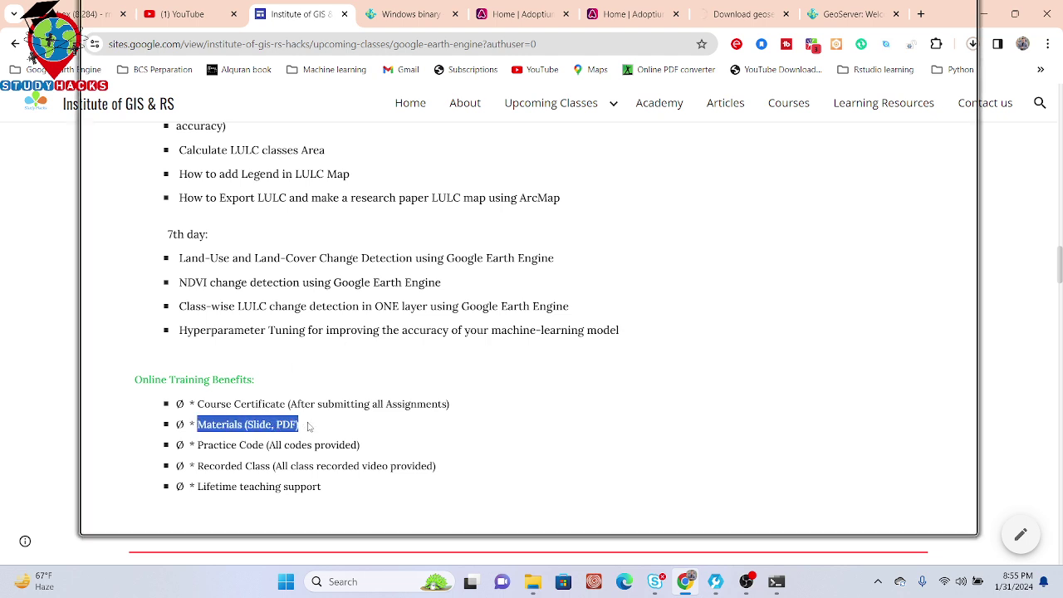
pyautogui.click(309, 427)
pyautogui.moveTo(197, 445); pyautogui.dragTo(337, 446)
pyautogui.moveTo(197, 466); pyautogui.dragTo(466, 469)
pyautogui.click(466, 469)
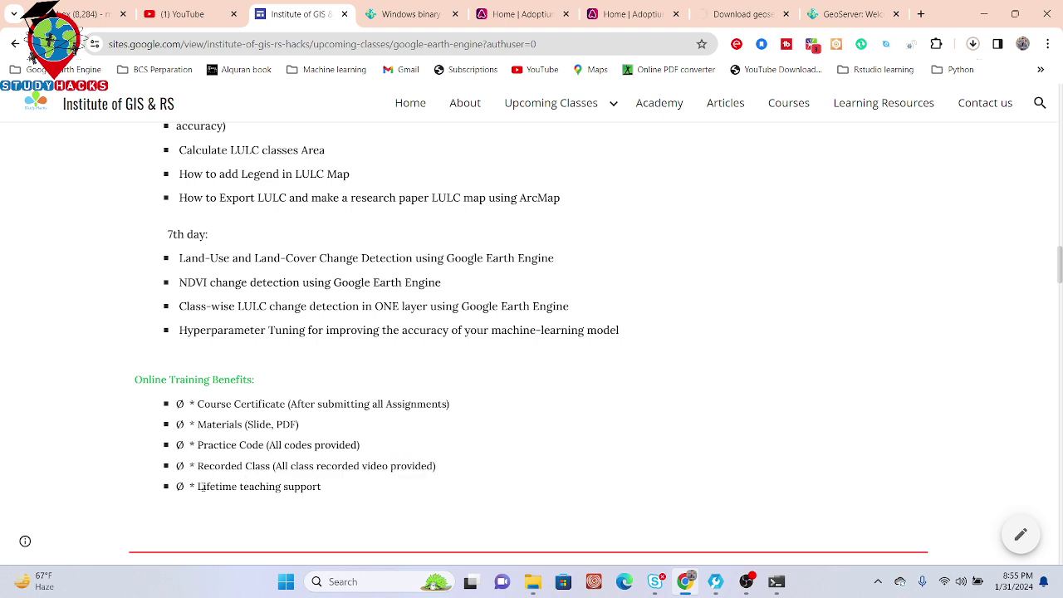
pyautogui.moveTo(198, 488); pyautogui.dragTo(354, 485)
pyautogui.moveTo(355, 483); pyautogui.dragTo(197, 487)
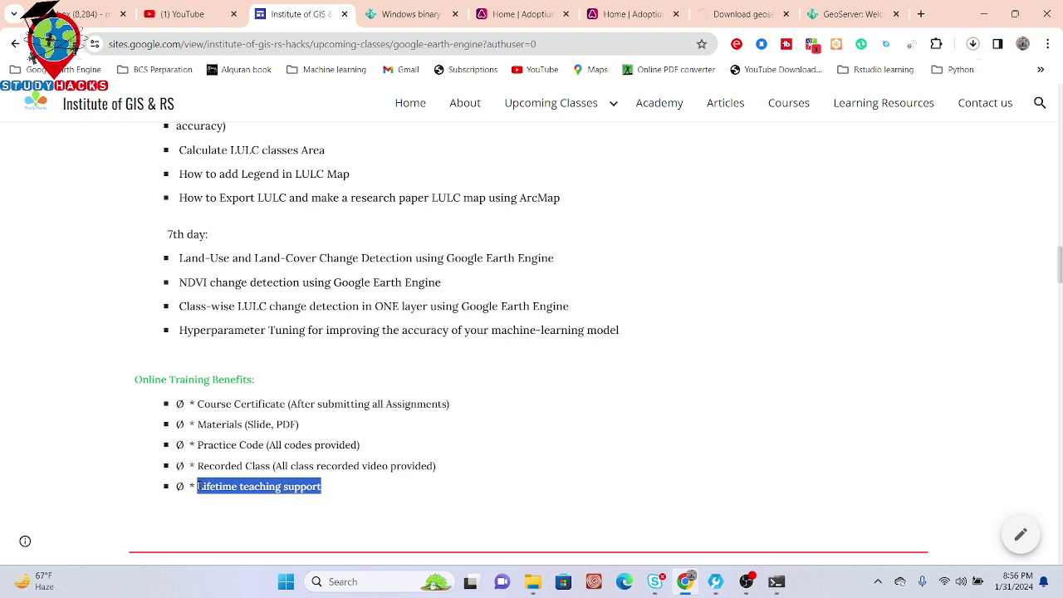
pyautogui.click(199, 487)
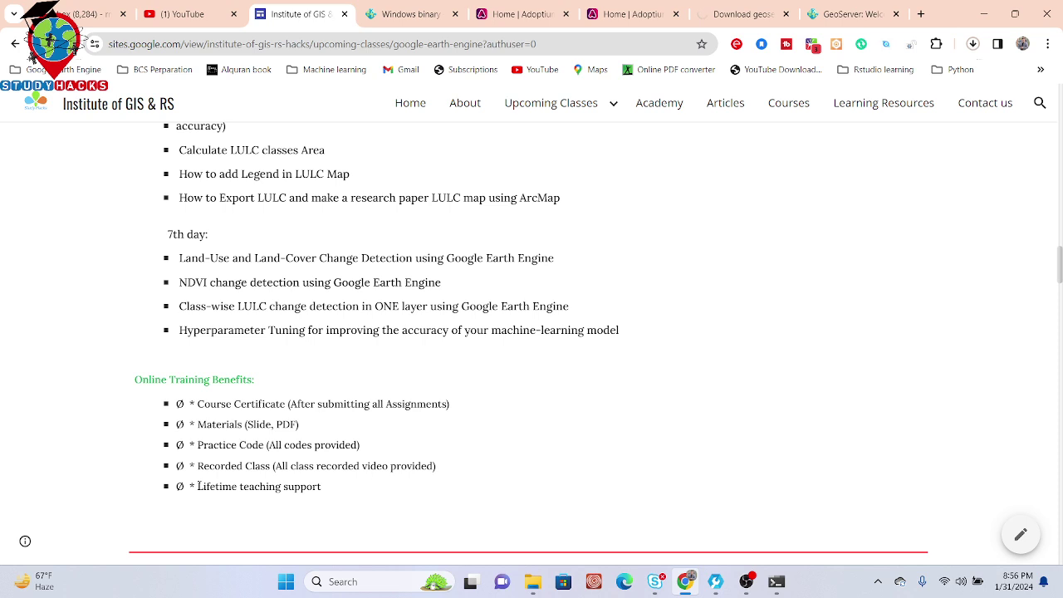
pyautogui.moveTo(198, 486); pyautogui.dragTo(322, 492)
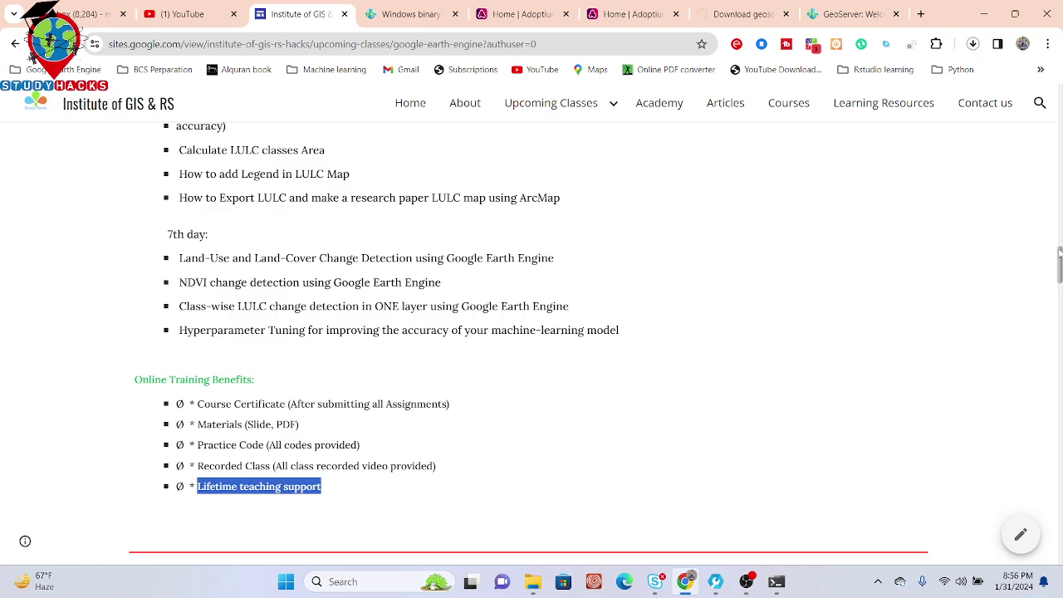
pyautogui.moveTo(1059, 253); pyautogui.dragTo(1056, 142)
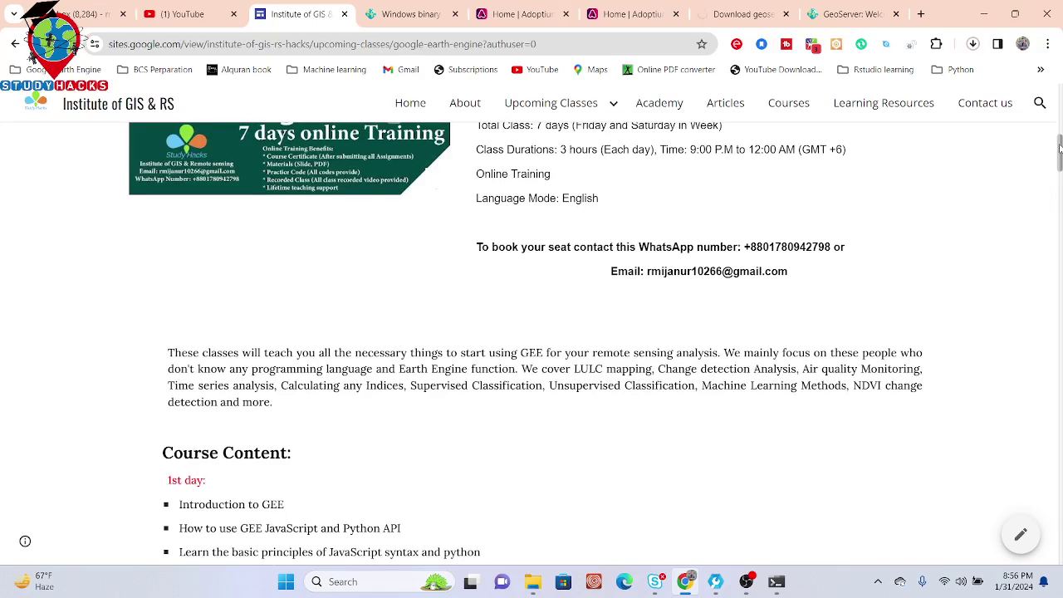
pyautogui.scroll(1, 1057, 143)
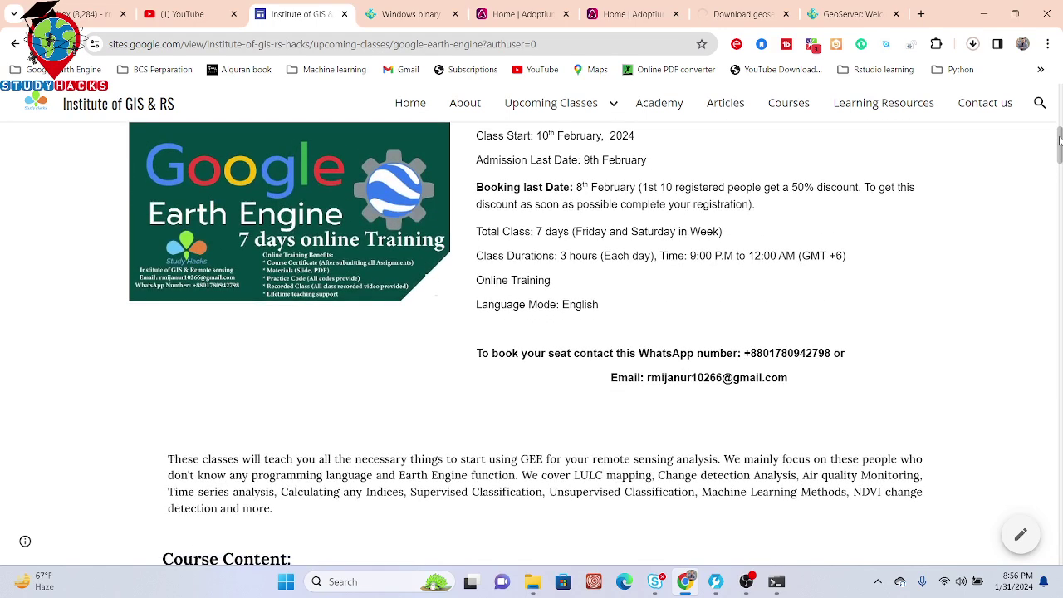